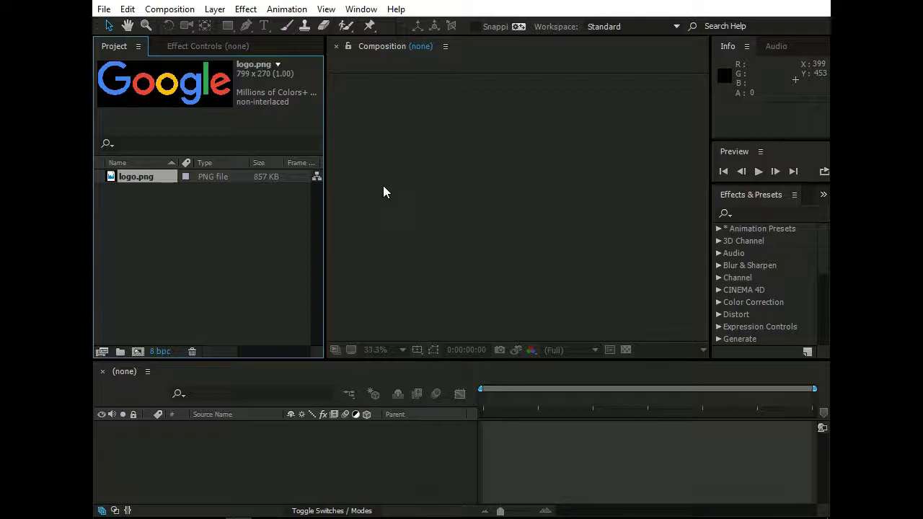
Open logo.png in its own Footage viewer to view the Google logo.
double_click(203, 177)
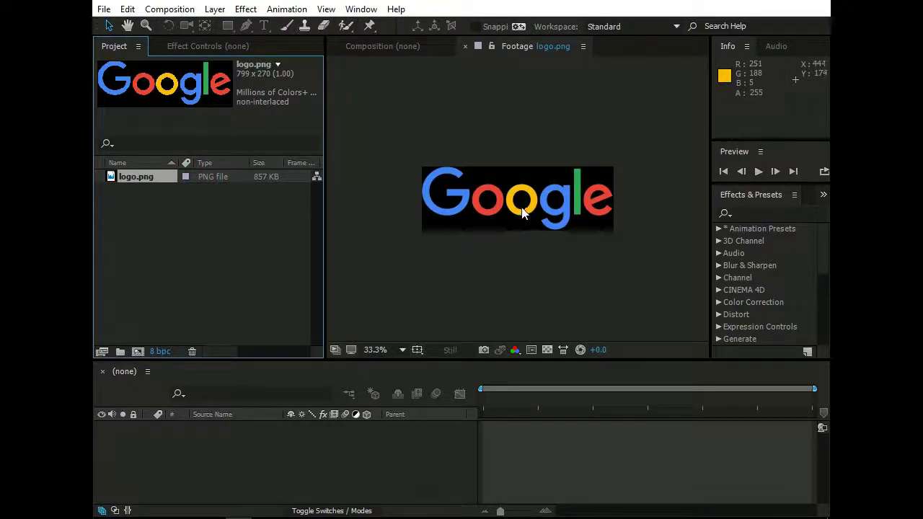
Create a 1920×1080, 10-second composition named 'main comp' and add logo.png as its layer.
click(393, 46)
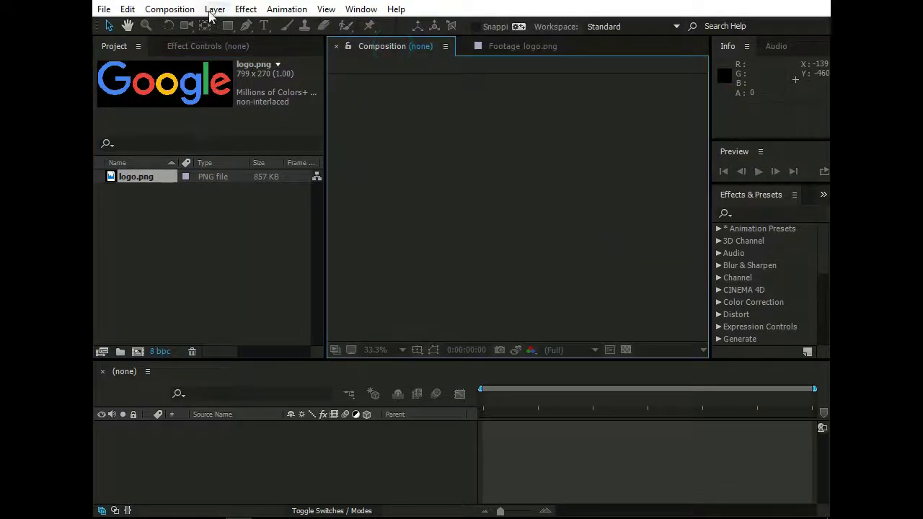
click(177, 13)
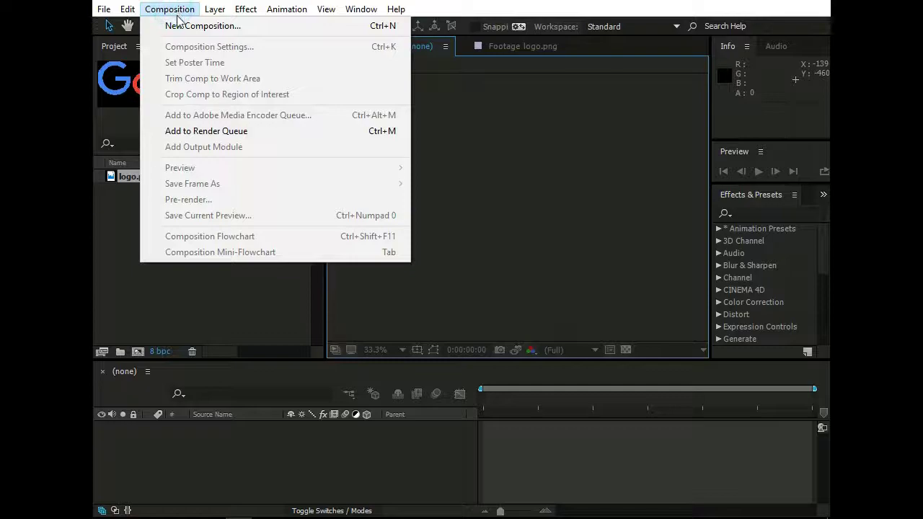
click(192, 25)
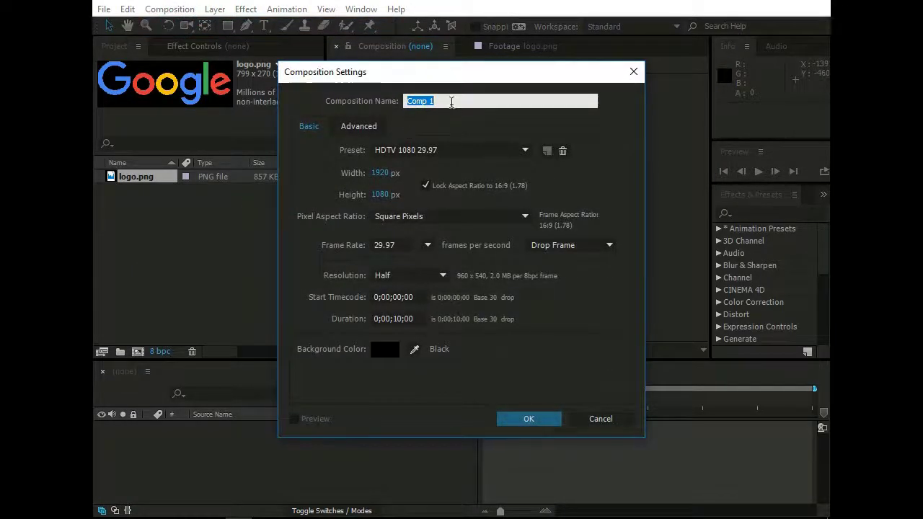
text(main com)
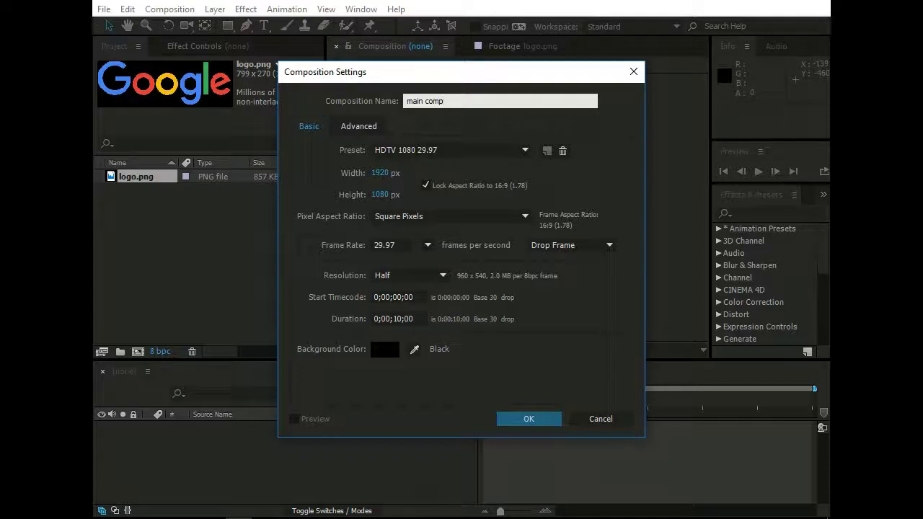
click(529, 419)
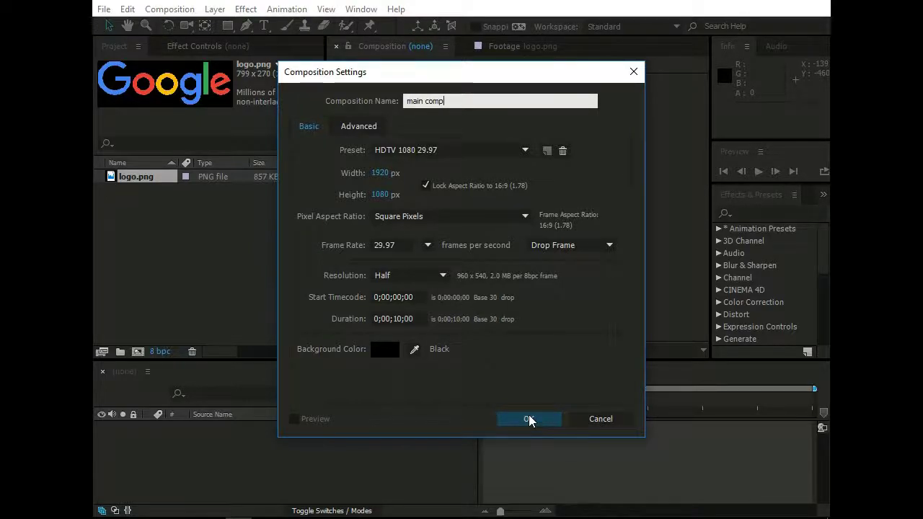
click(529, 419)
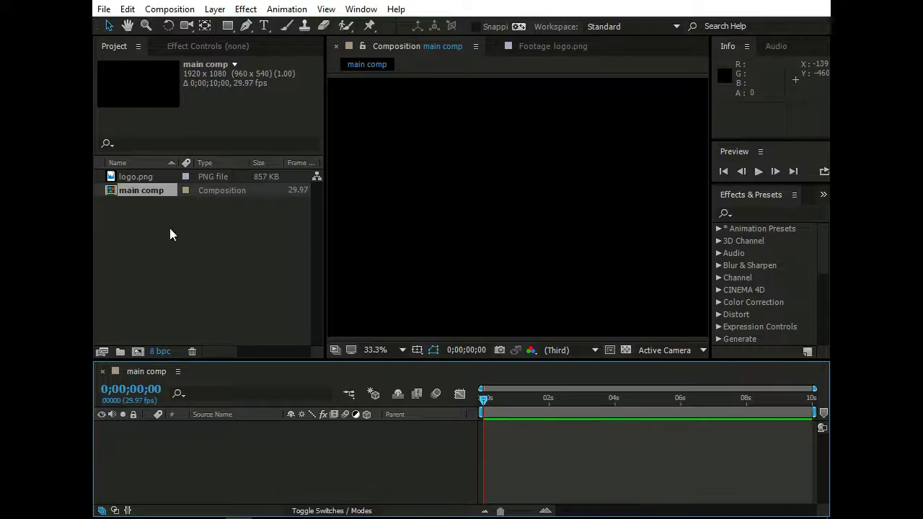
click(202, 176)
drag(203, 176, 197, 436)
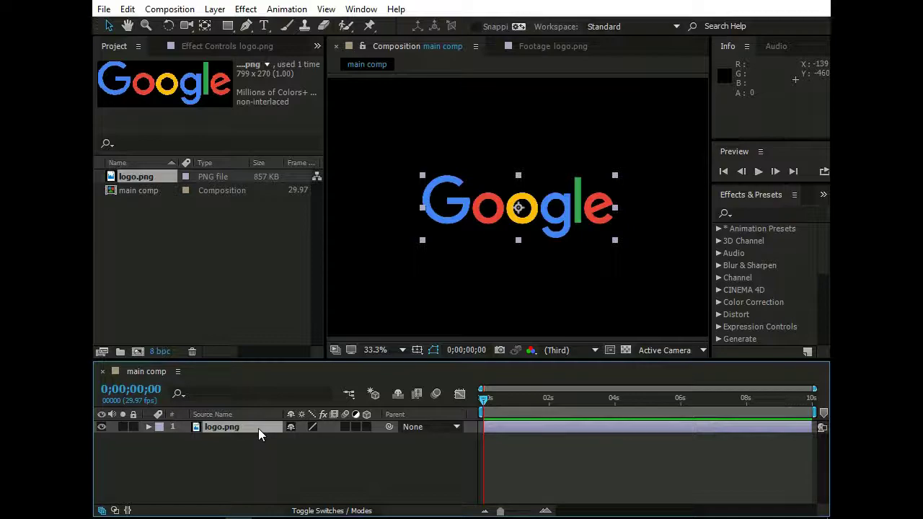
Pre-compose the logo.png layer into a composition named 'logo Comp'.
click(259, 429)
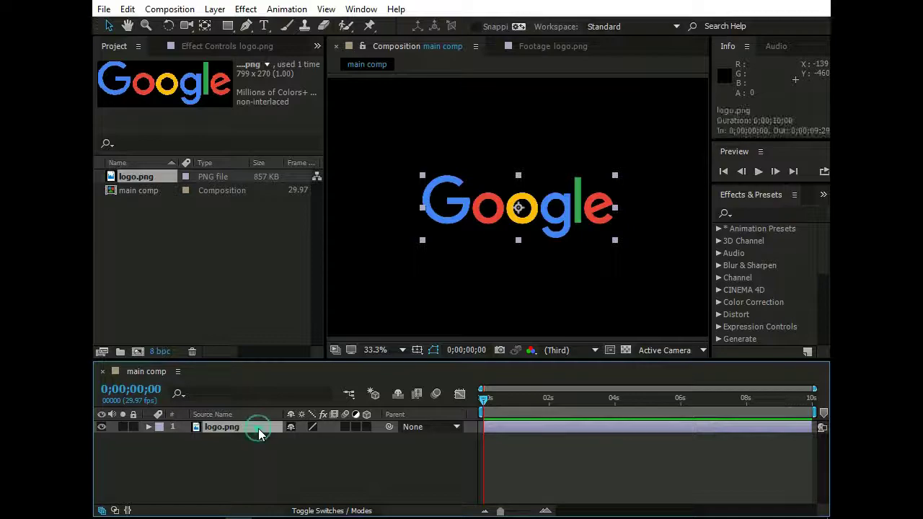
click(214, 10)
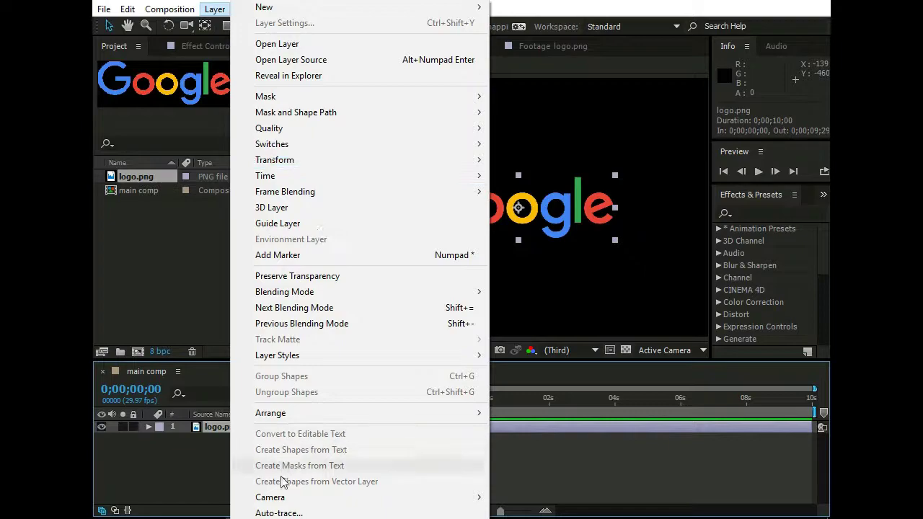
key(ctrl+shift+c)
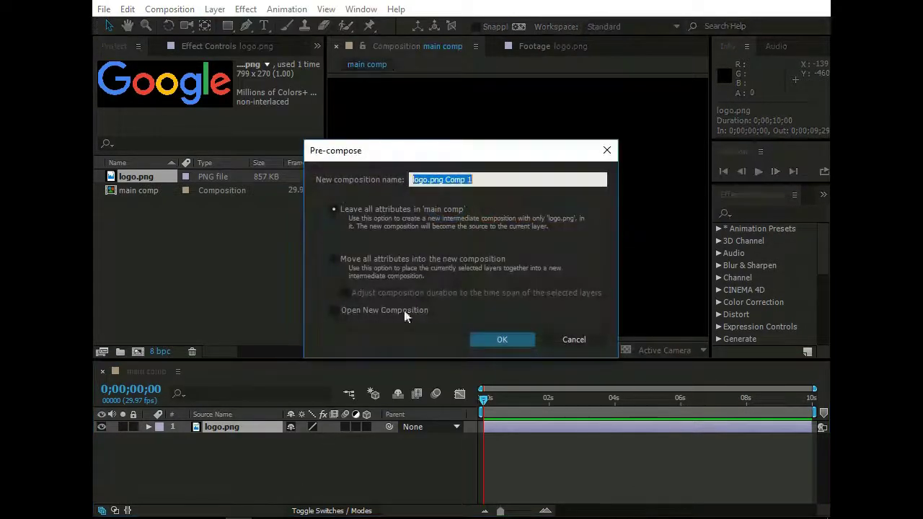
click(447, 180)
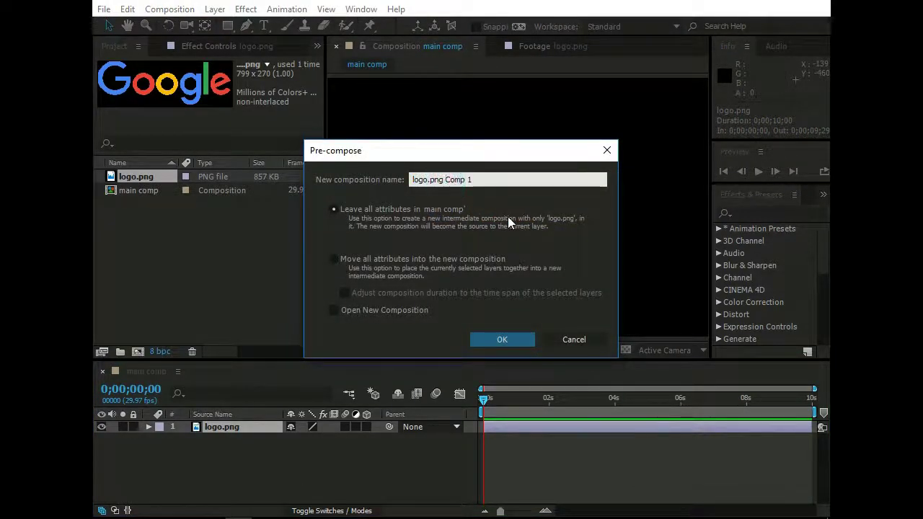
key(BackSpace)
key(BackSpace)
key(BackSpace)
key(BackSpace)
key(BackSpace)
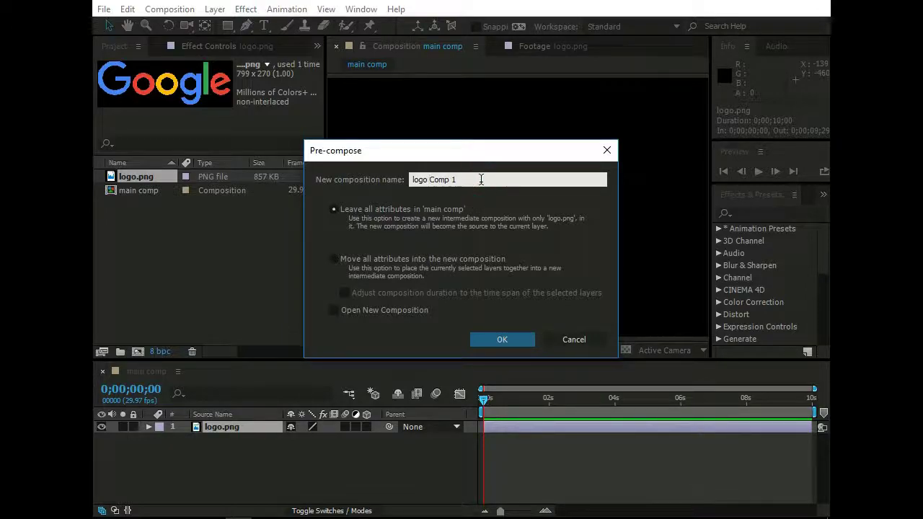
click(481, 179)
key(BackSpace)
key(BackSpace)
click(509, 342)
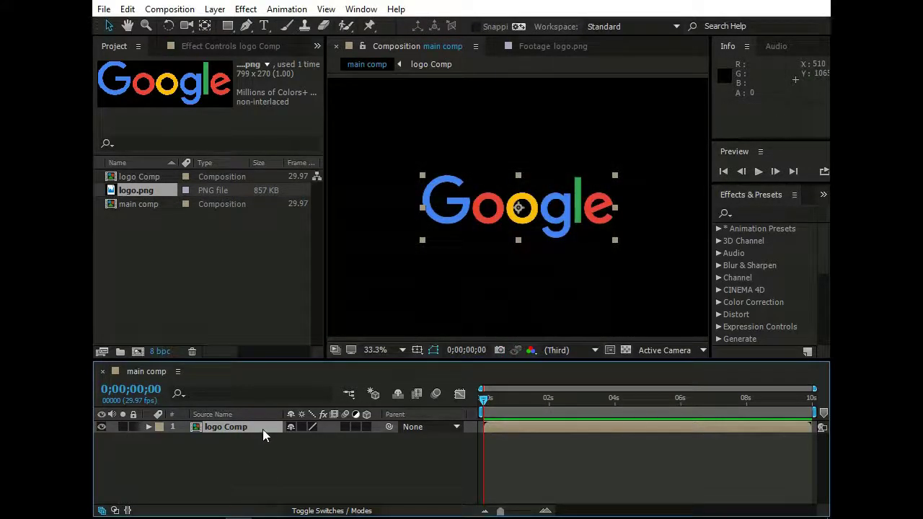
Pre-compose the logo Comp layer again into a composition named 'logo reveal Comp'.
right_click(263, 429)
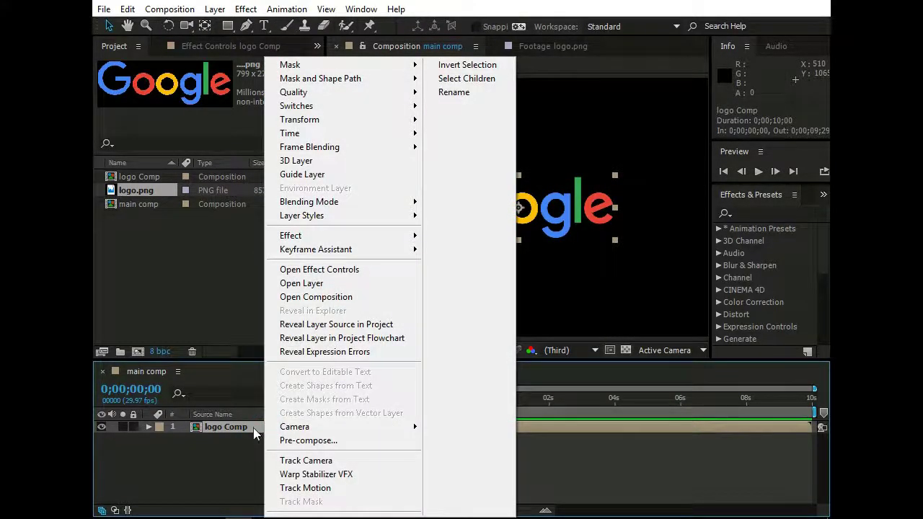
click(334, 447)
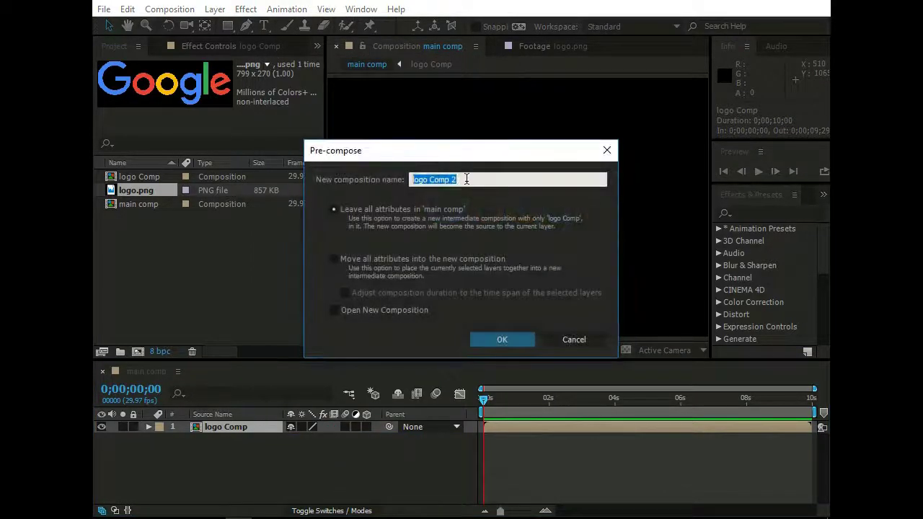
click(468, 180)
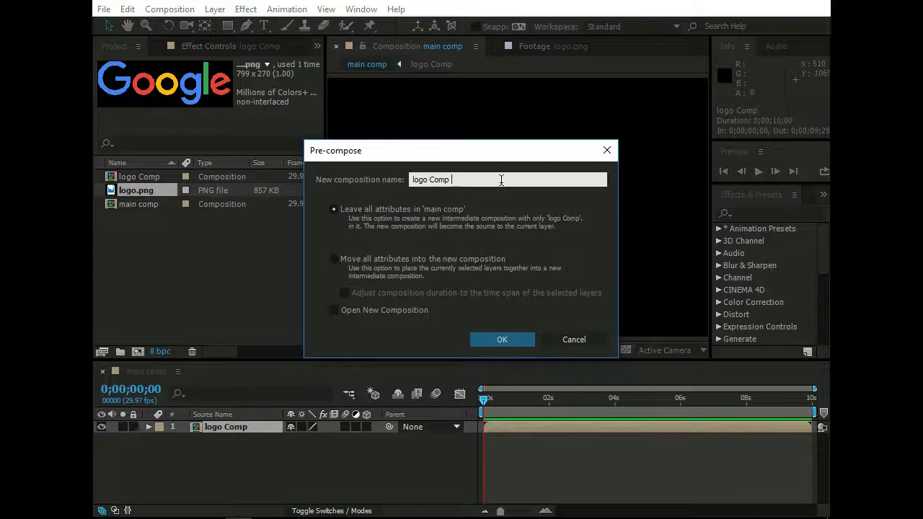
key(Left)
key(Left)
text(reveal)
key(Return)
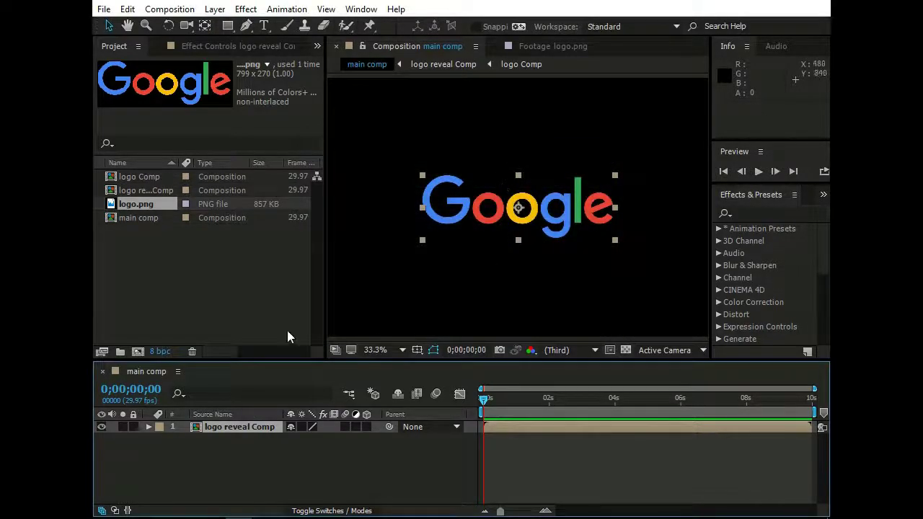
Inside logo reveal Comp, draw a narrow rectangular mask left of the logo on logo Comp.
double_click(225, 426)
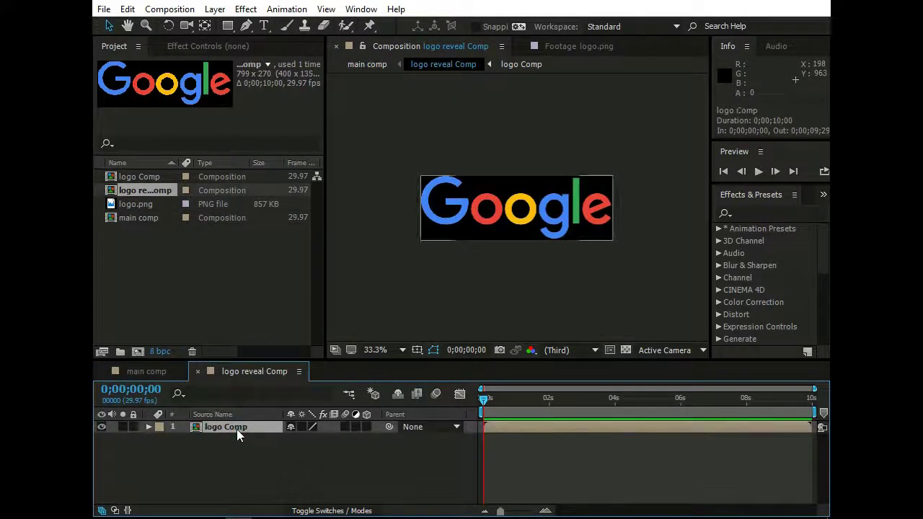
click(238, 429)
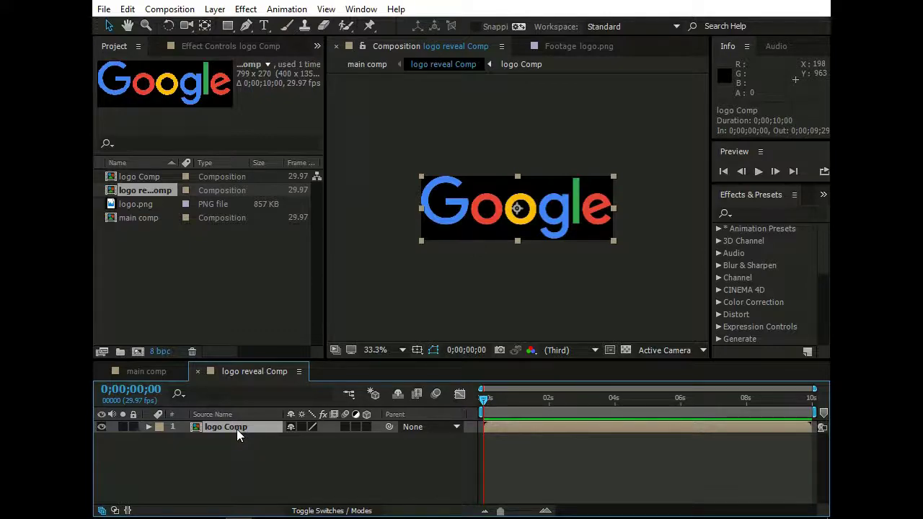
click(228, 27)
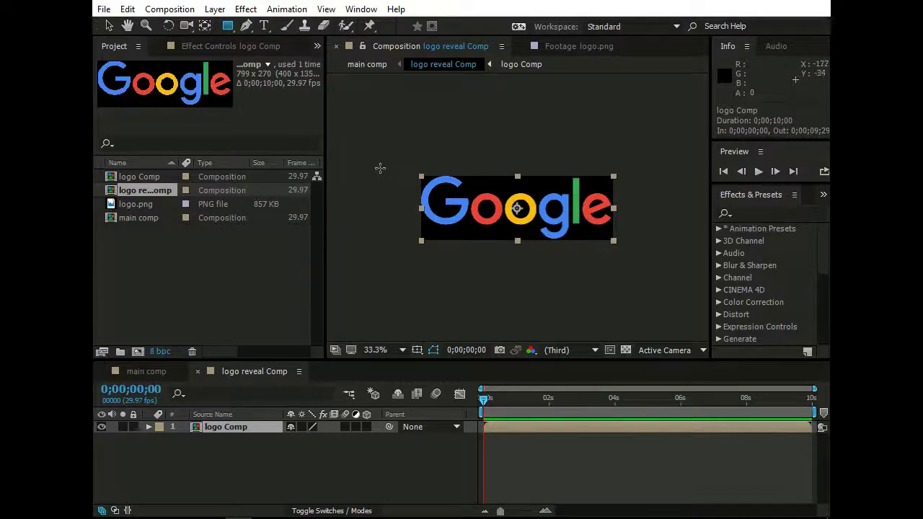
drag(380, 168, 417, 246)
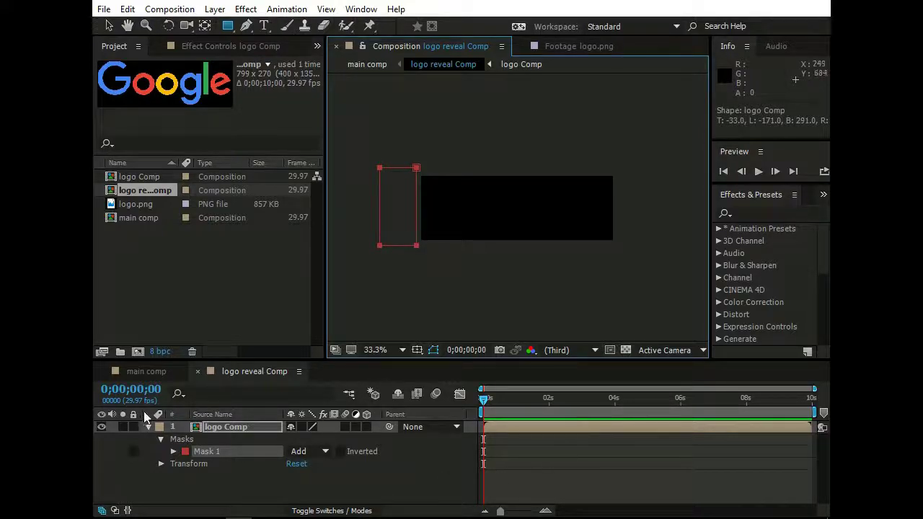
click(225, 440)
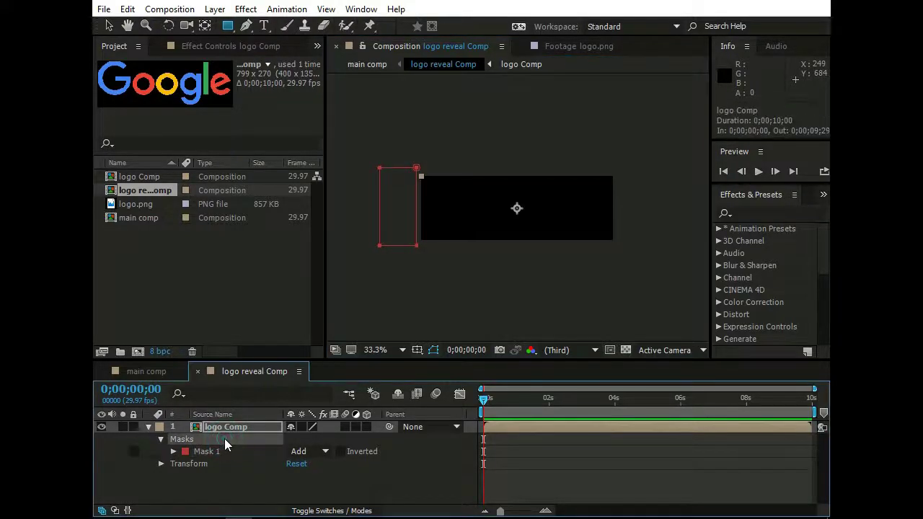
key(m)
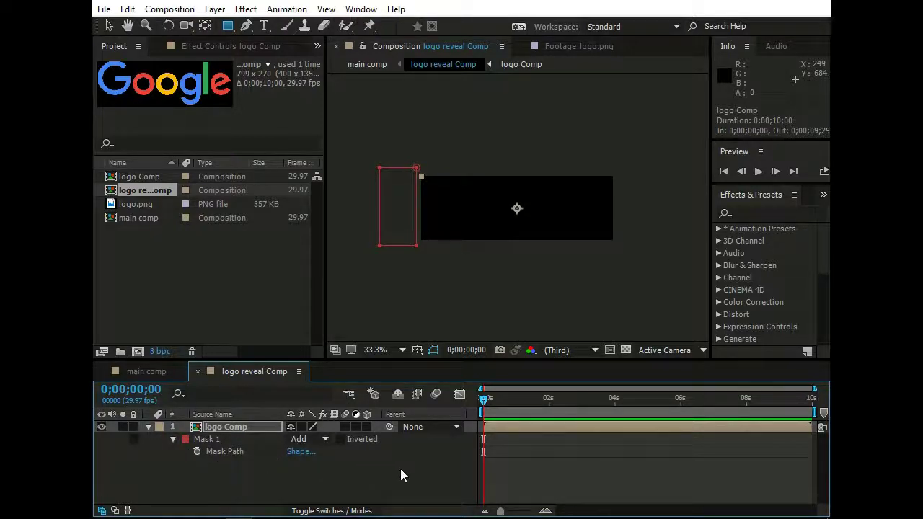
Keyframe Mask Path at 2s, then move the mask past the logo's right side at 5s.
drag(485, 399, 548, 412)
drag(500, 510, 504, 511)
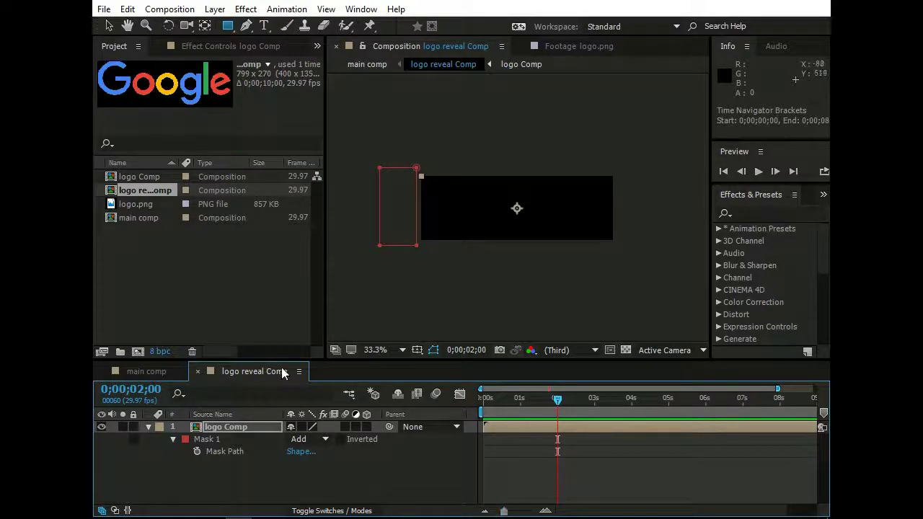
click(194, 452)
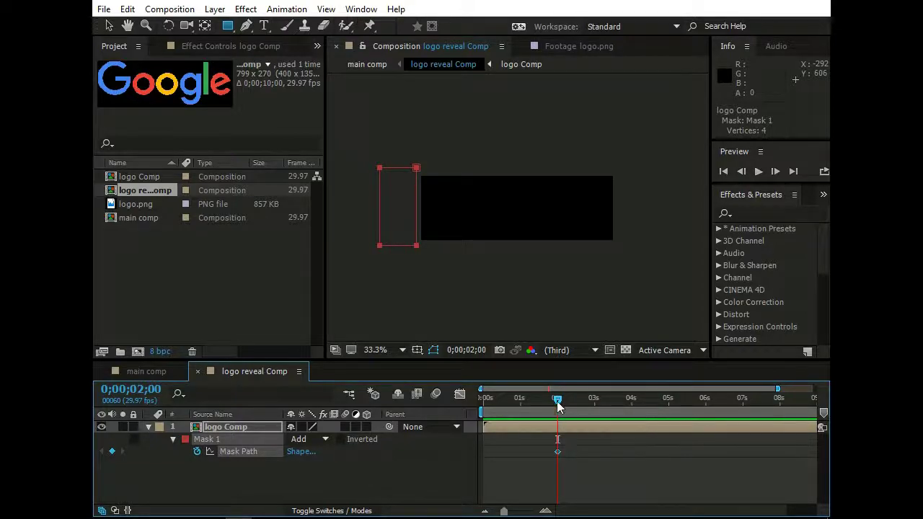
drag(557, 401, 595, 401)
click(667, 422)
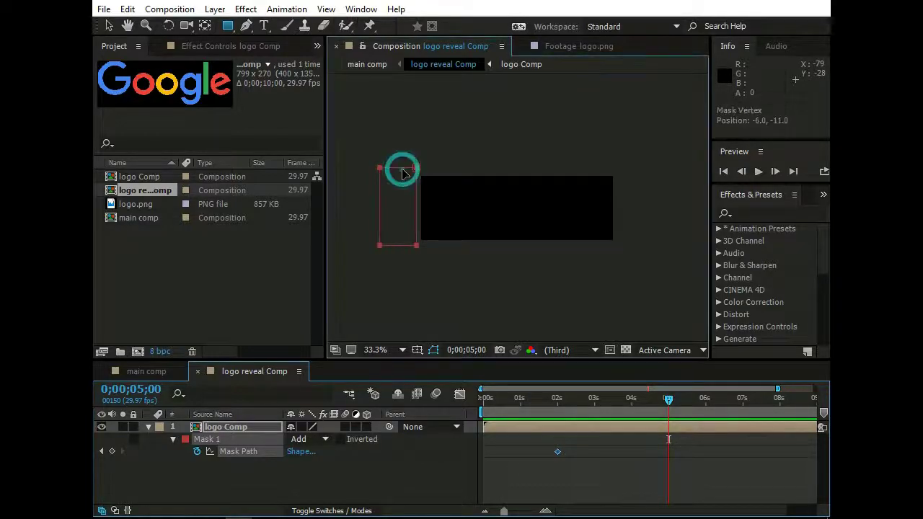
drag(402, 169, 639, 176)
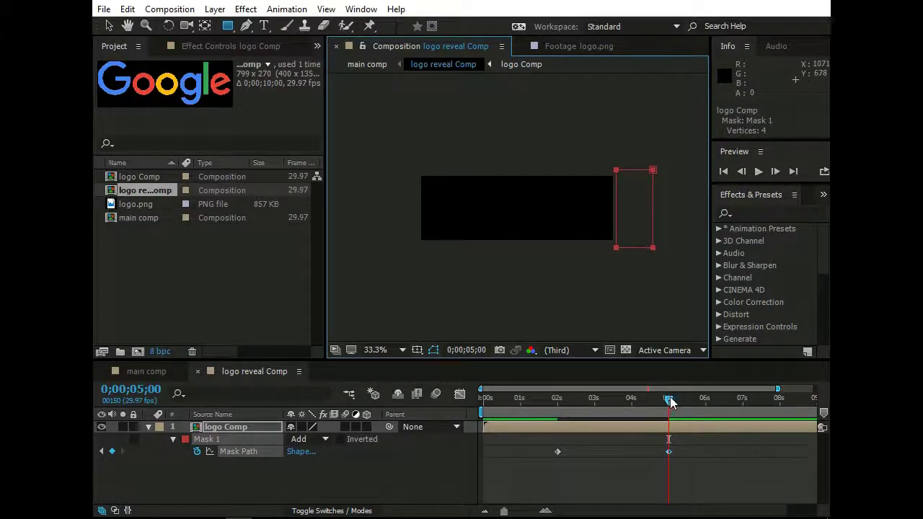
mouse_move(669, 402)
mouse_down()
mouse_move(552, 398)
mouse_move(673, 407)
mouse_up()
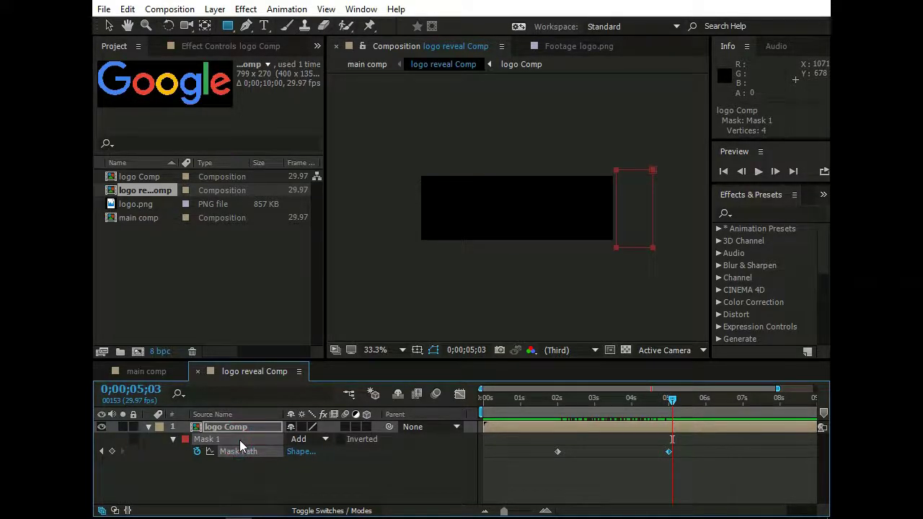
Set the Mask Feather to 35 pixels.
key(f)
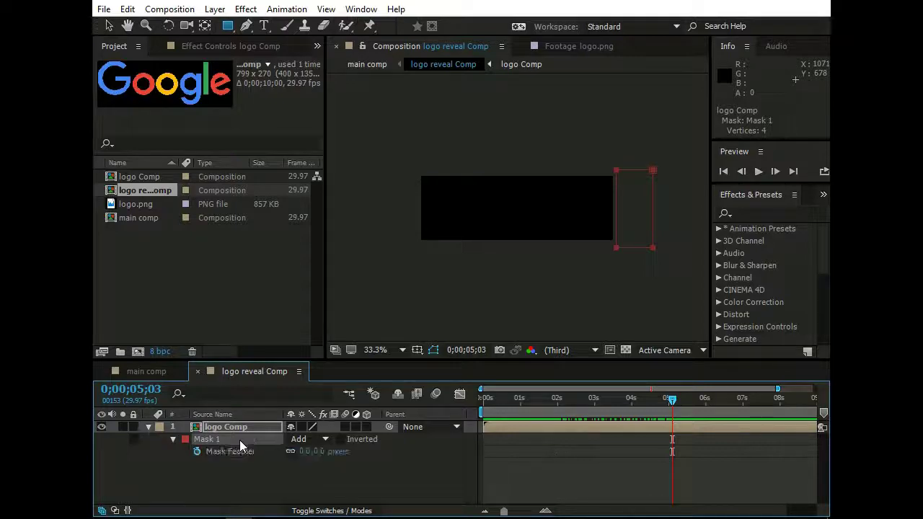
click(319, 452)
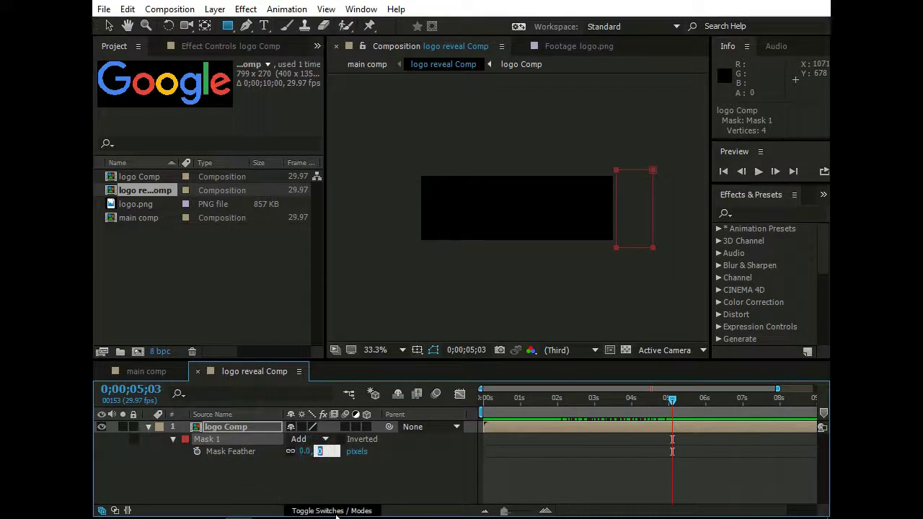
text(35)
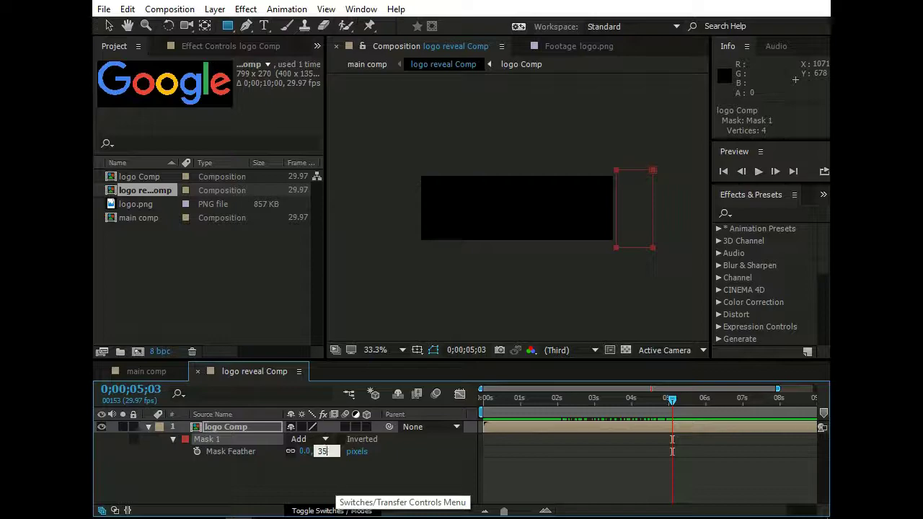
key(Return)
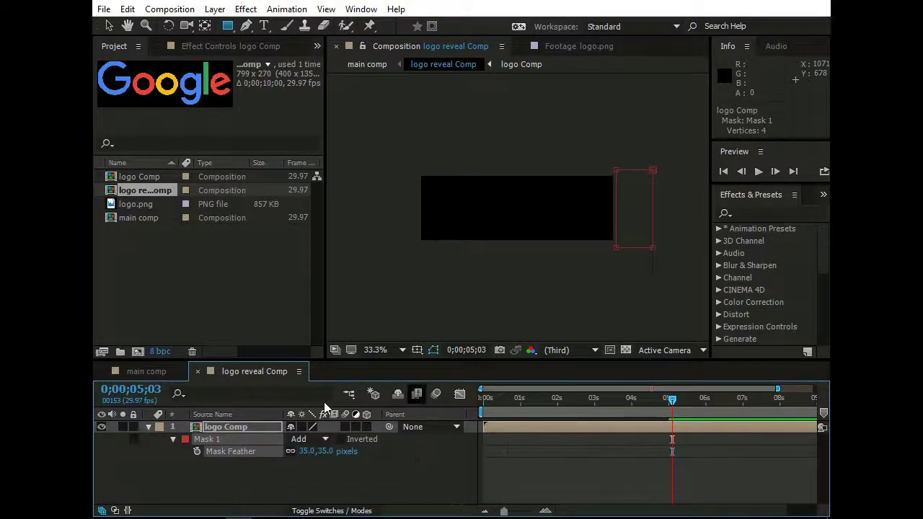
Add logo Comp to main comp as a layer beneath logo reveal Comp.
click(138, 372)
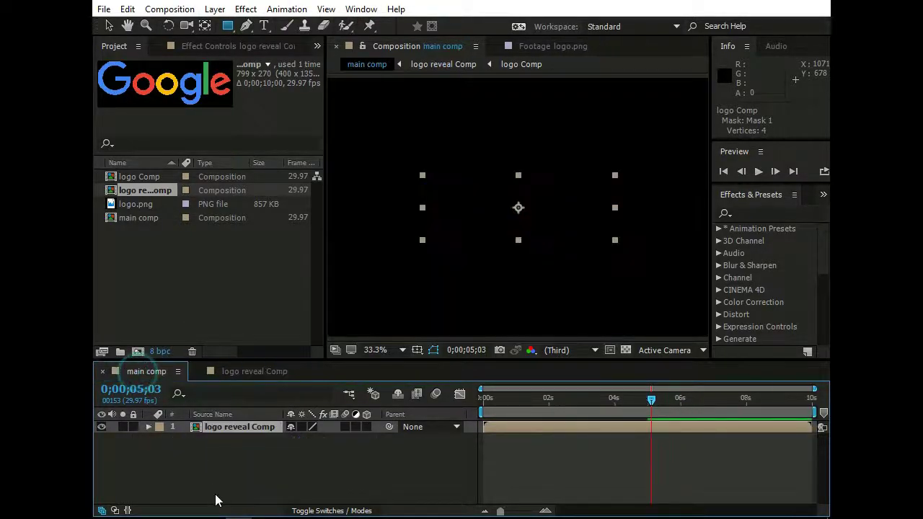
click(232, 457)
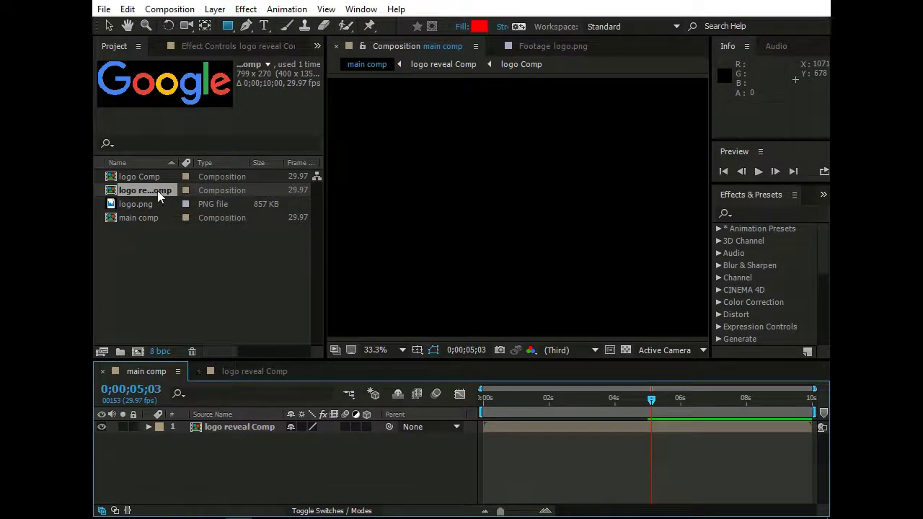
drag(162, 177, 173, 455)
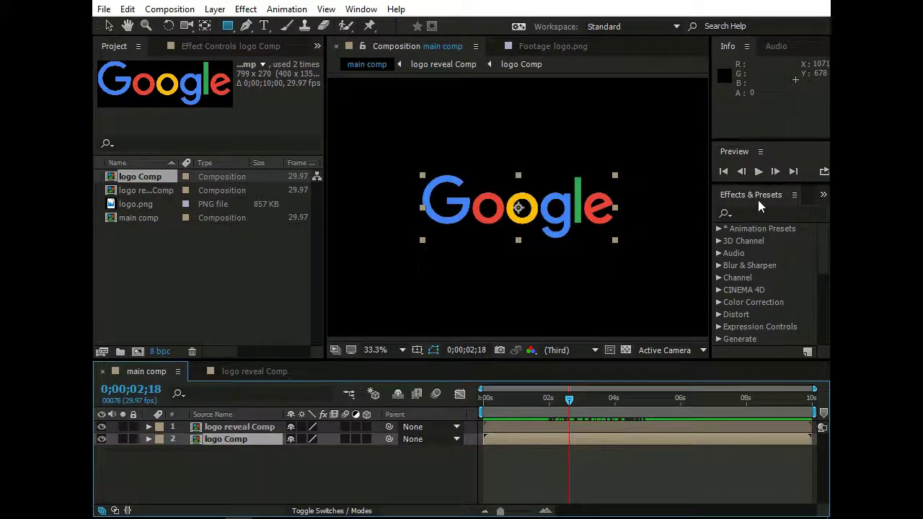
Search Effects & Presets for 'linear wipe'.
click(362, 10)
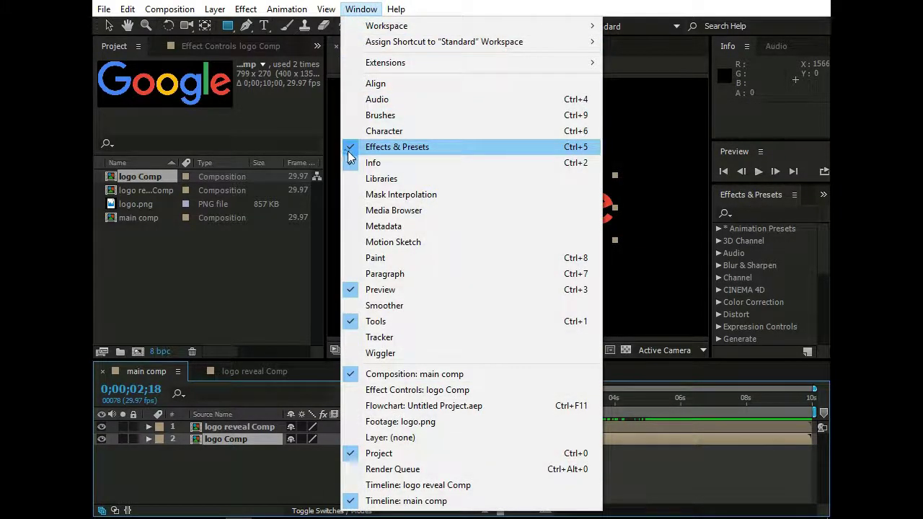
click(747, 213)
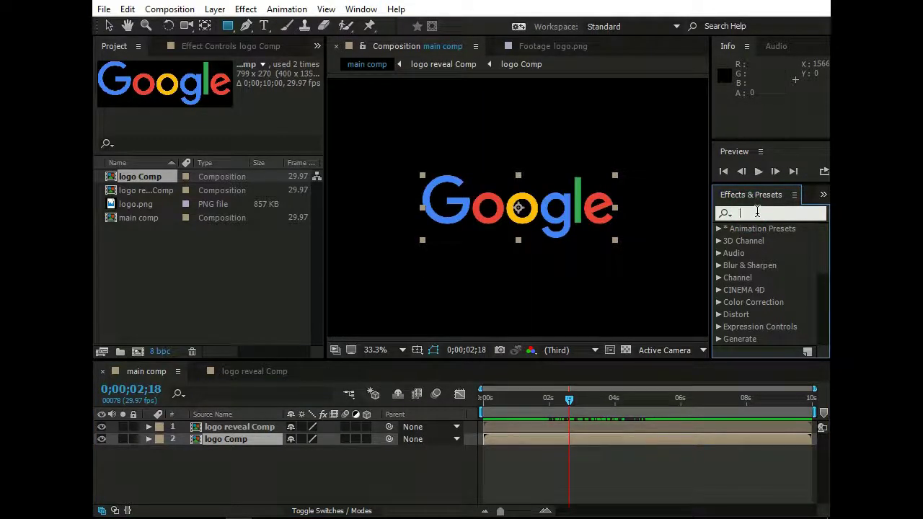
text(lin)
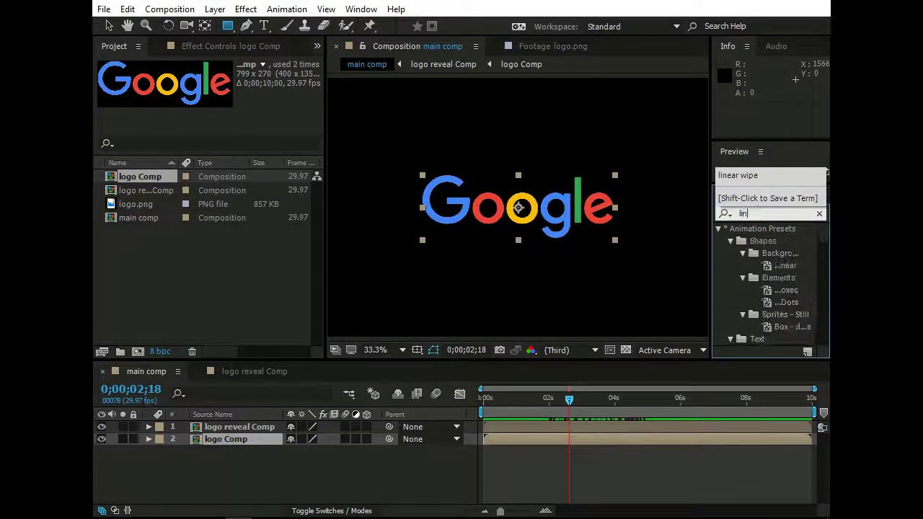
text(ear)
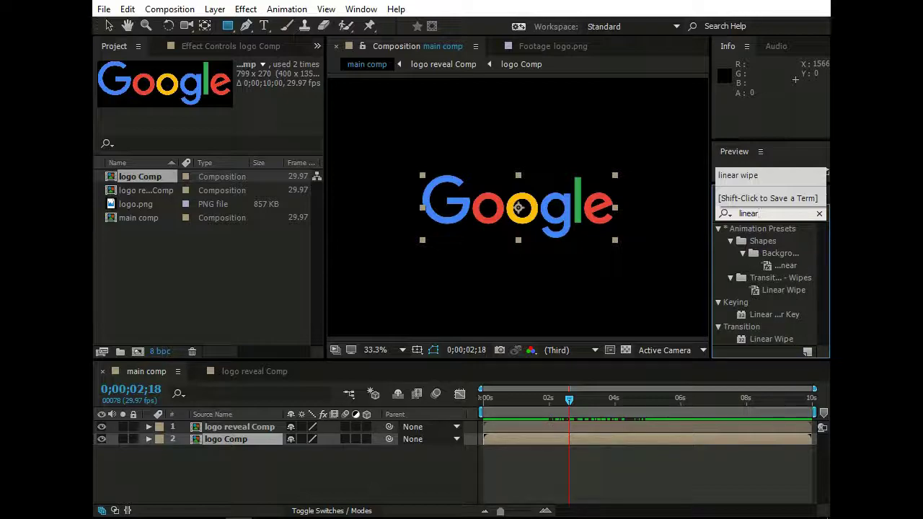
text( wipe)
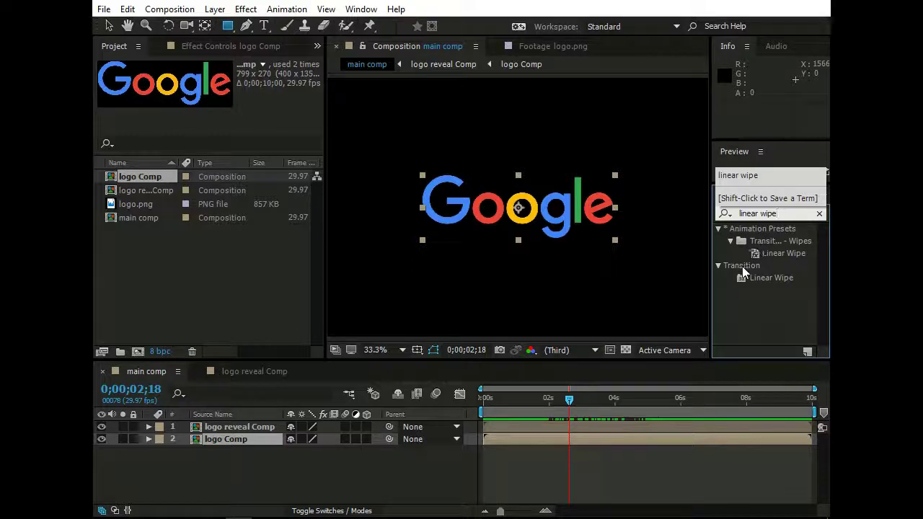
Apply Linear Wipe to logo Comp with Wipe Angle -90° and Feather 35.
double_click(743, 272)
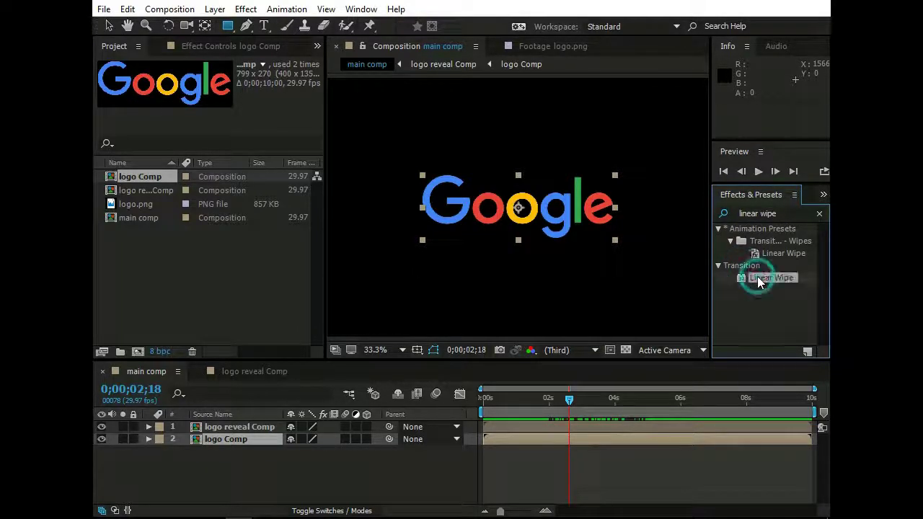
drag(758, 276, 264, 435)
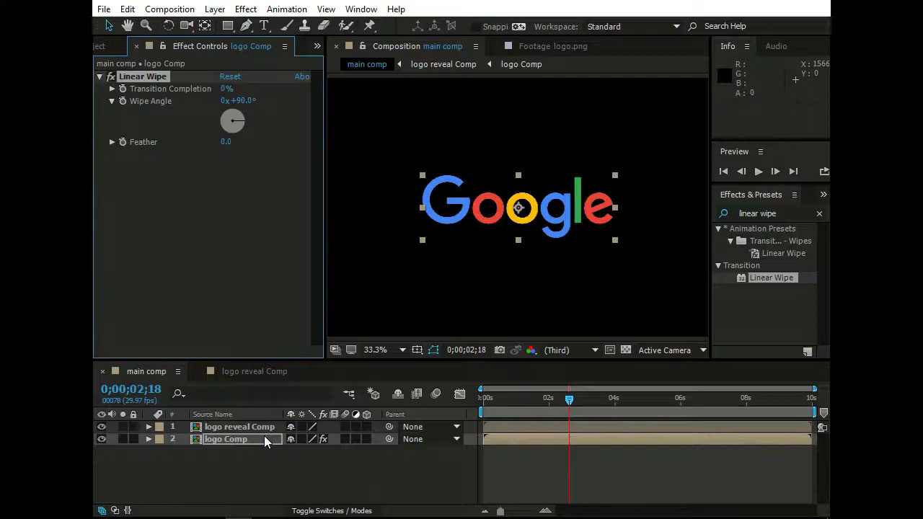
click(243, 101)
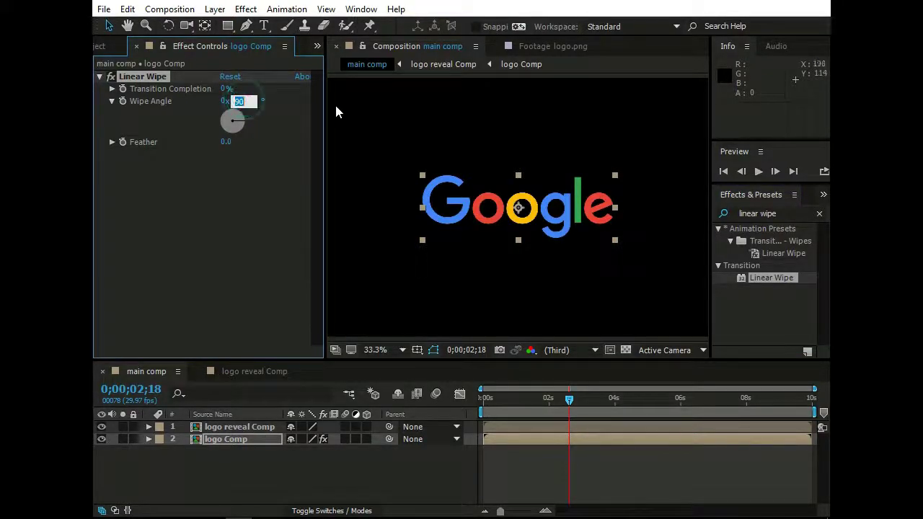
text(90)
key(Return)
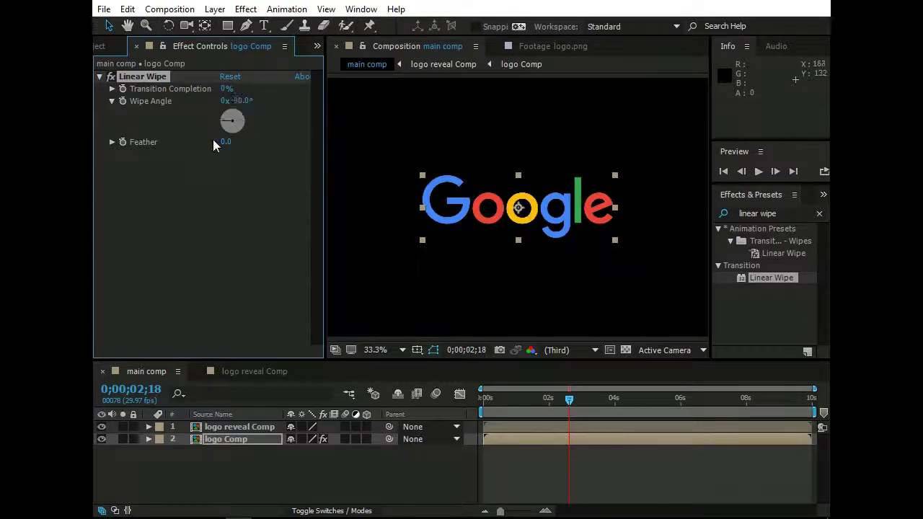
click(225, 142)
text(35)
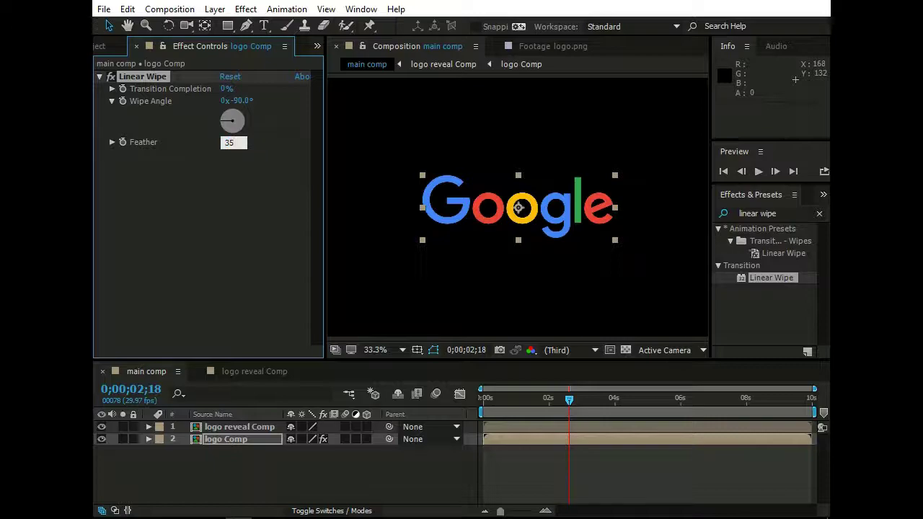
key(Return)
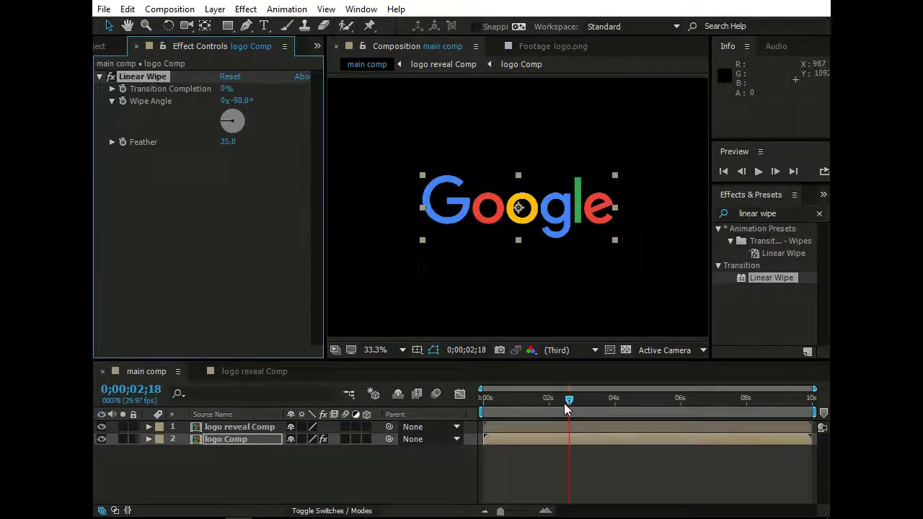
Keyframe Transition Completion from 100% at 2 seconds to 0% at 5 seconds, then scrub to check.
drag(569, 399, 548, 398)
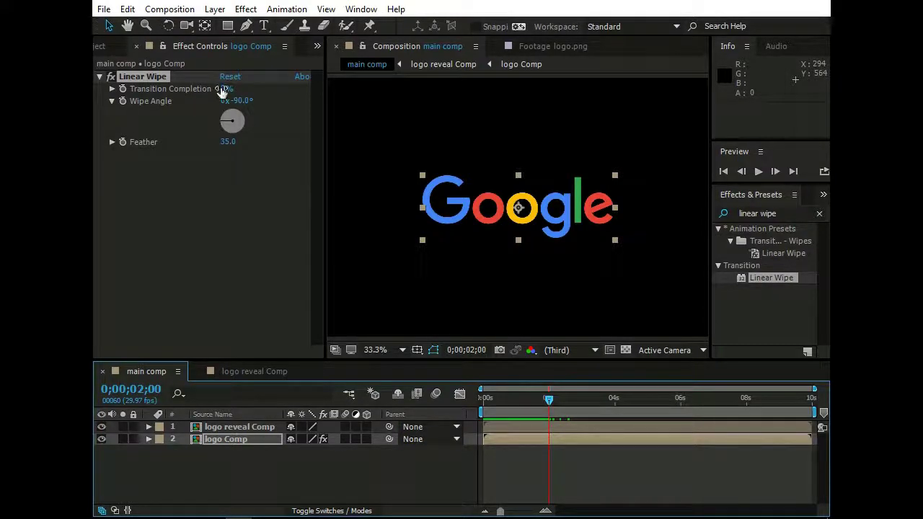
drag(223, 89, 354, 111)
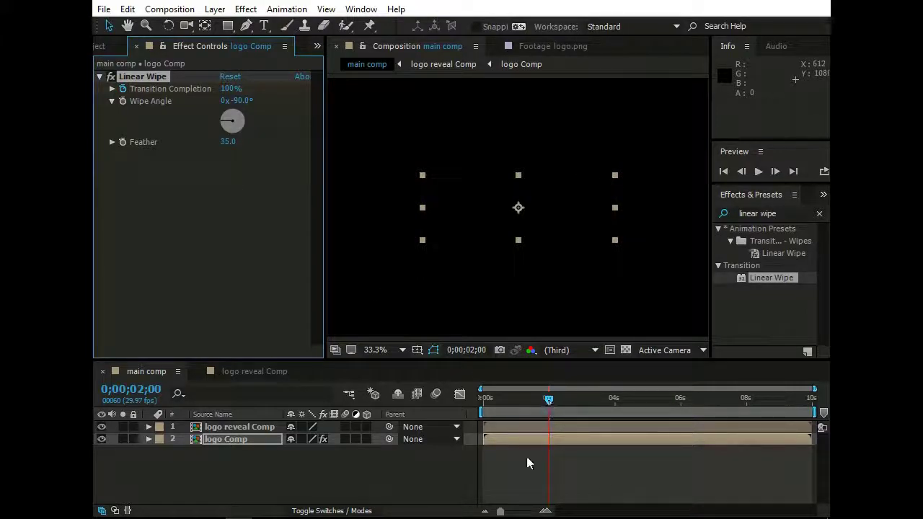
drag(501, 512, 507, 512)
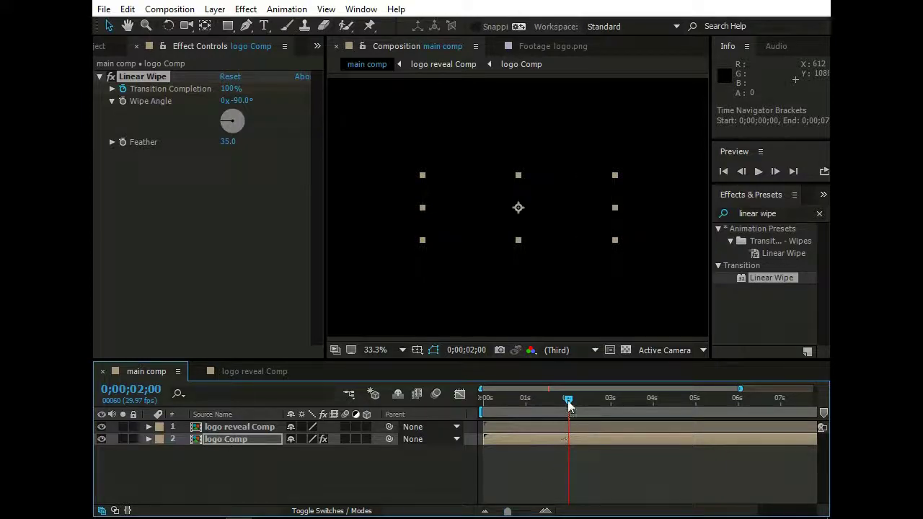
drag(568, 398, 697, 429)
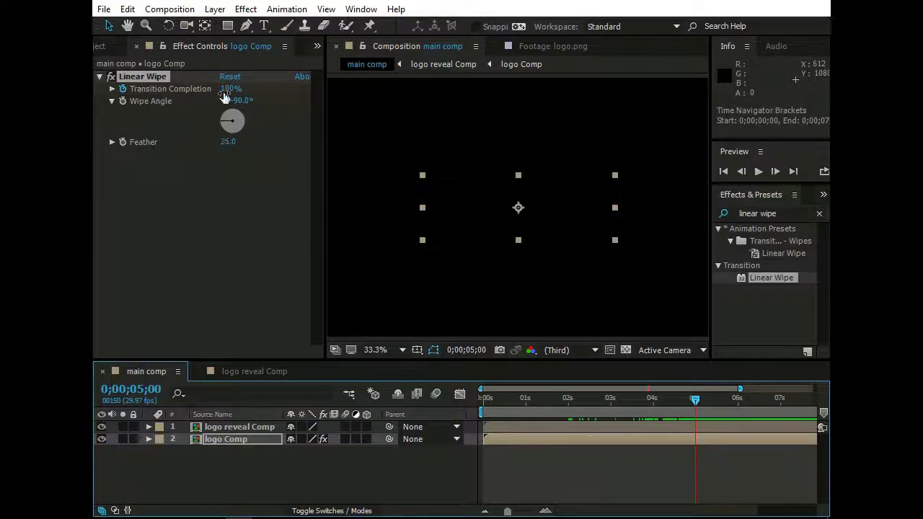
drag(228, 90, 119, 96)
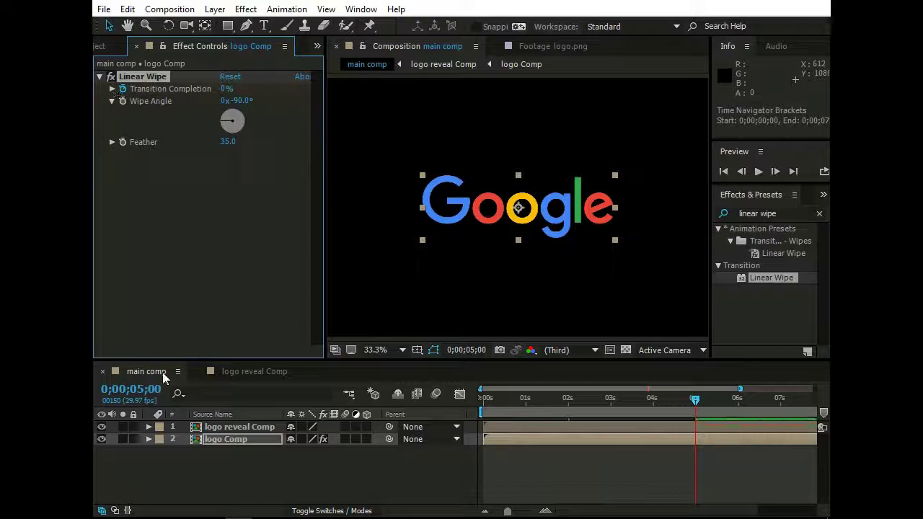
drag(696, 399, 94, 450)
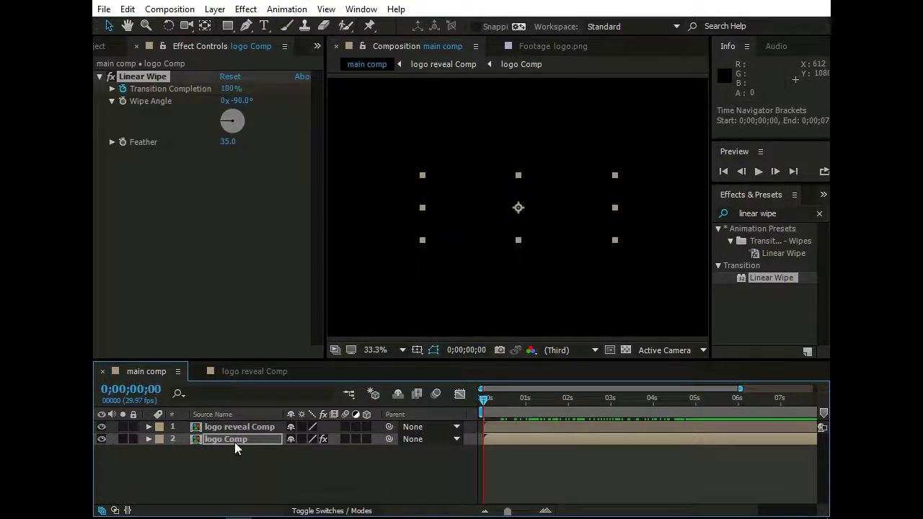
Create a new solid layer named 'Particles' in main comp.
click(216, 457)
click(215, 8)
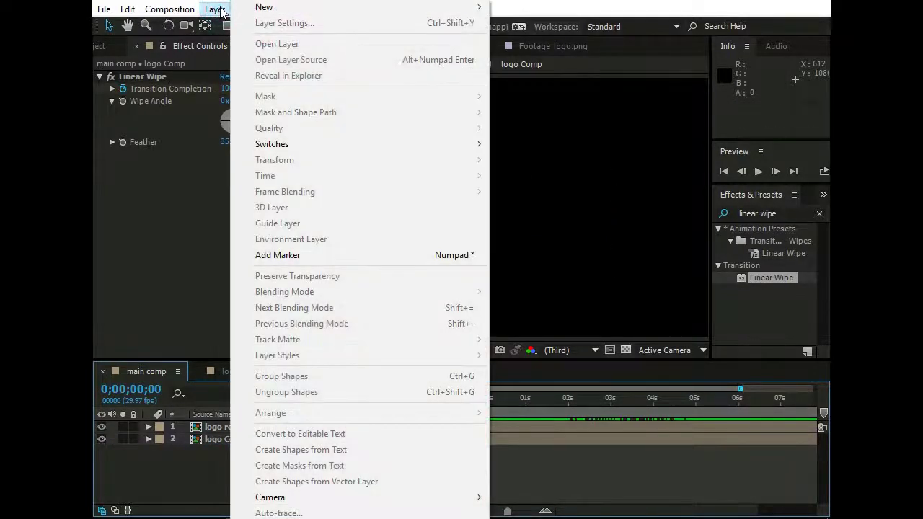
mouse_move(371, 8)
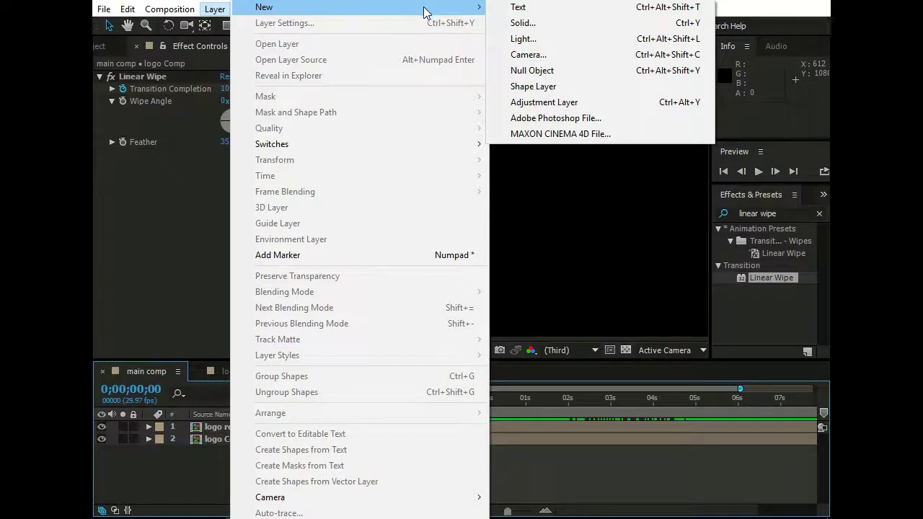
click(567, 23)
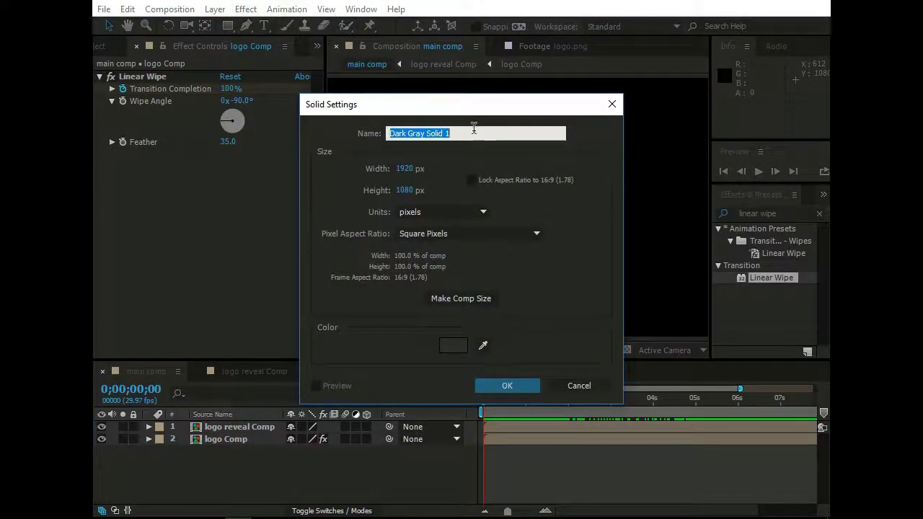
text(Particles)
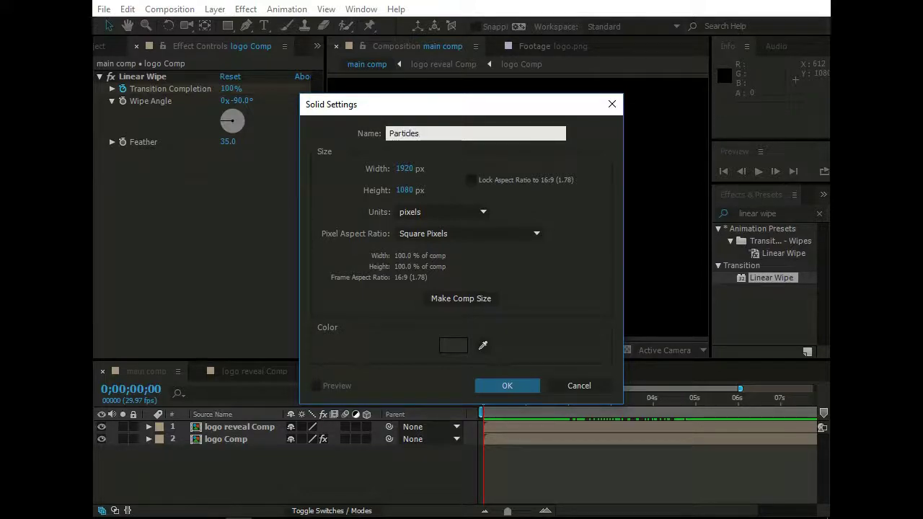
key(Return)
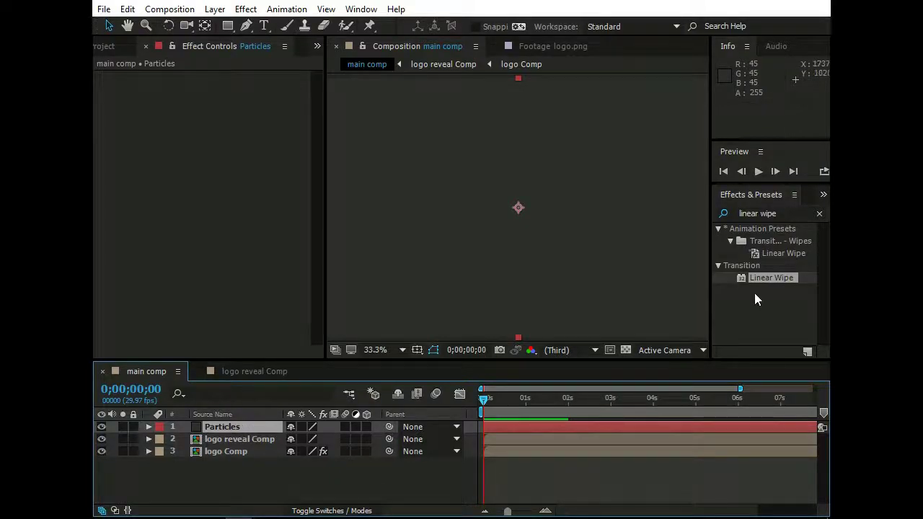
Apply Trapcode Particular to the Particles solid and preview around 3 seconds.
click(781, 212)
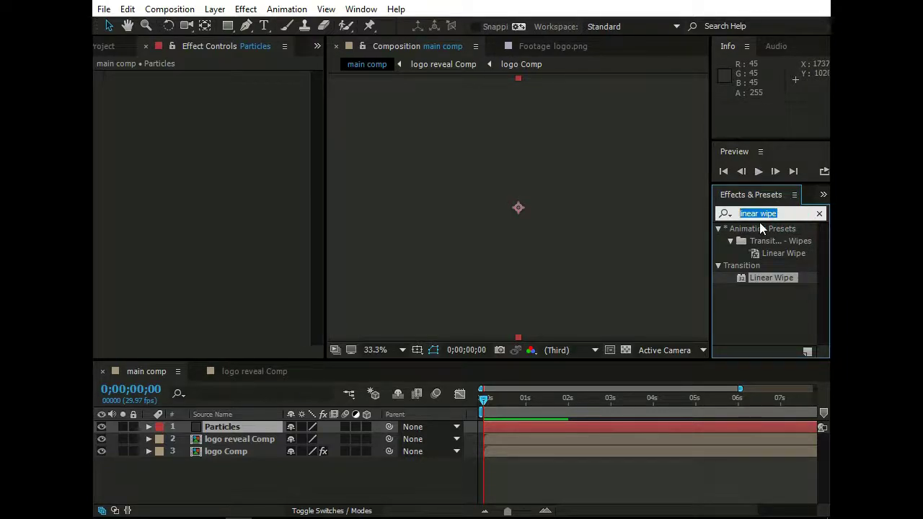
text(pa)
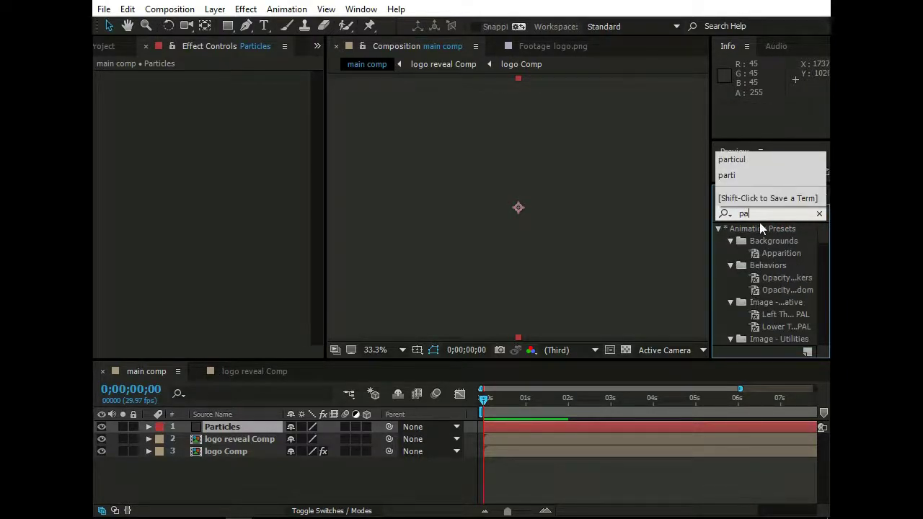
text(rticu)
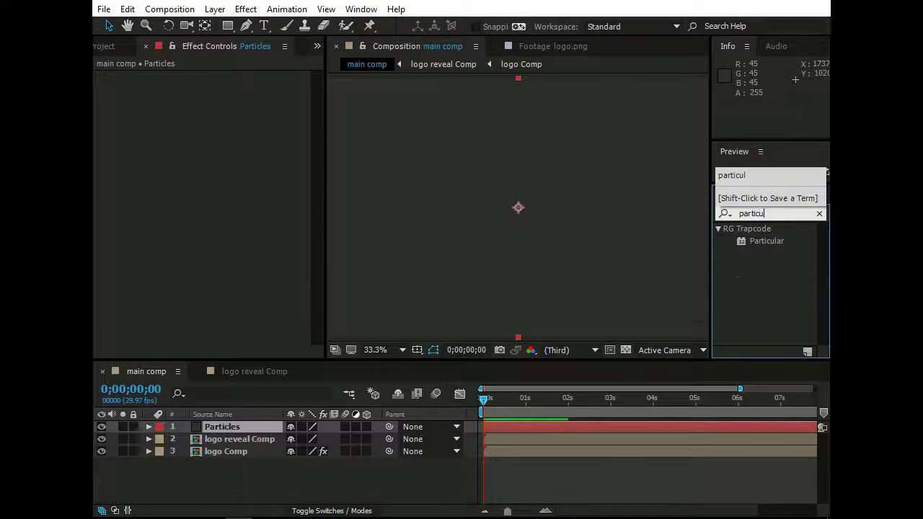
text(lar)
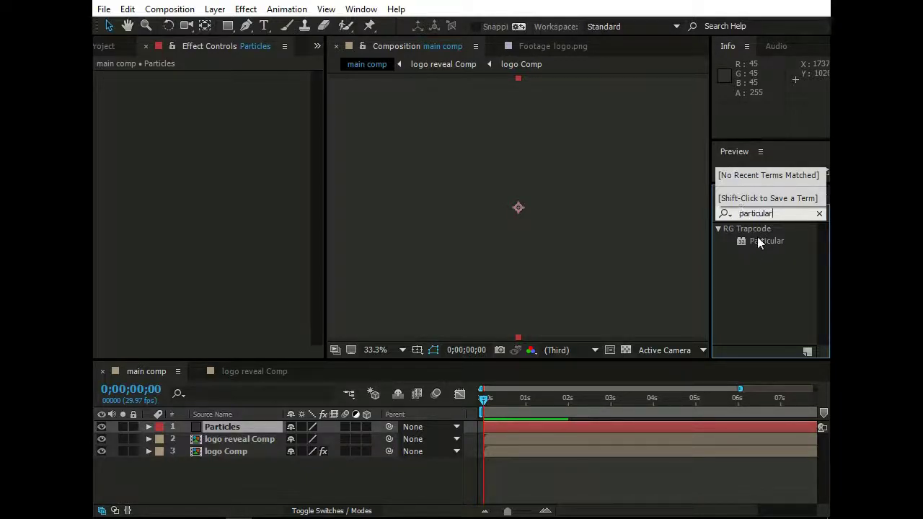
drag(758, 238, 497, 222)
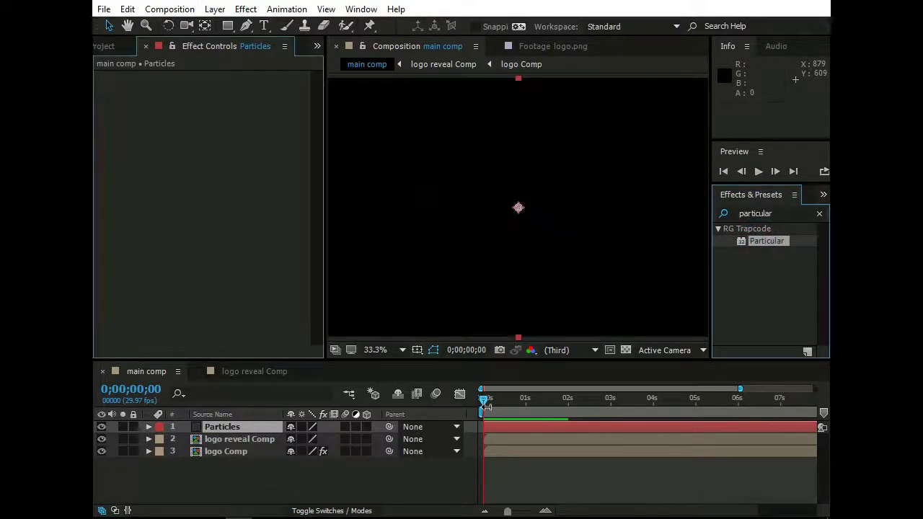
drag(485, 399, 652, 415)
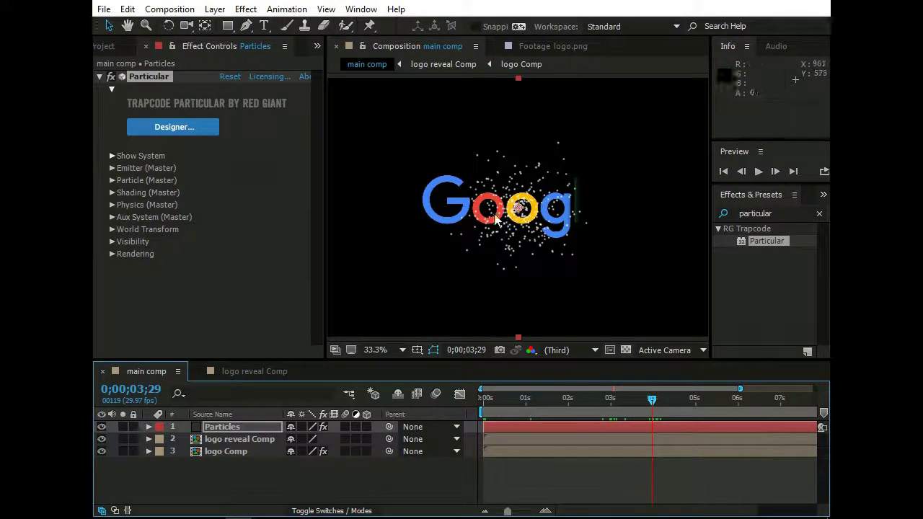
In Emitter (Master), set Particles/sec to 100000 and Emitter Type to Layer.
click(112, 90)
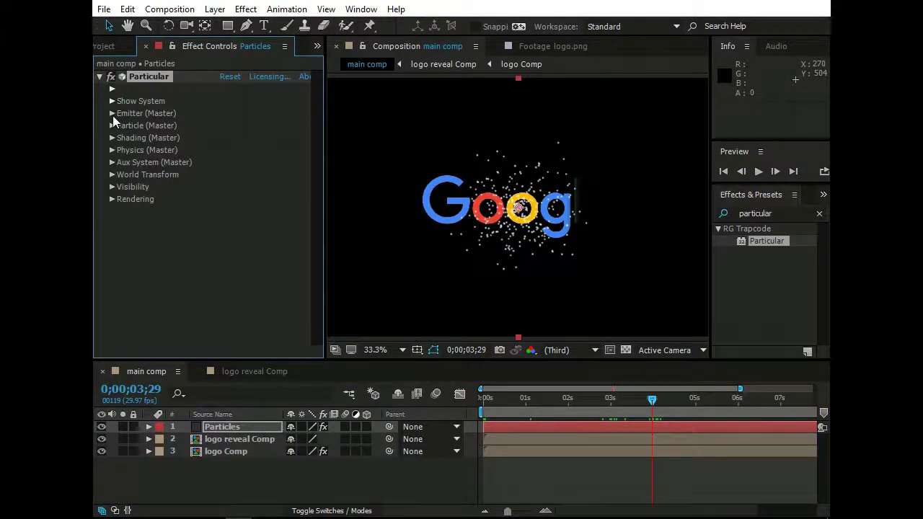
click(112, 113)
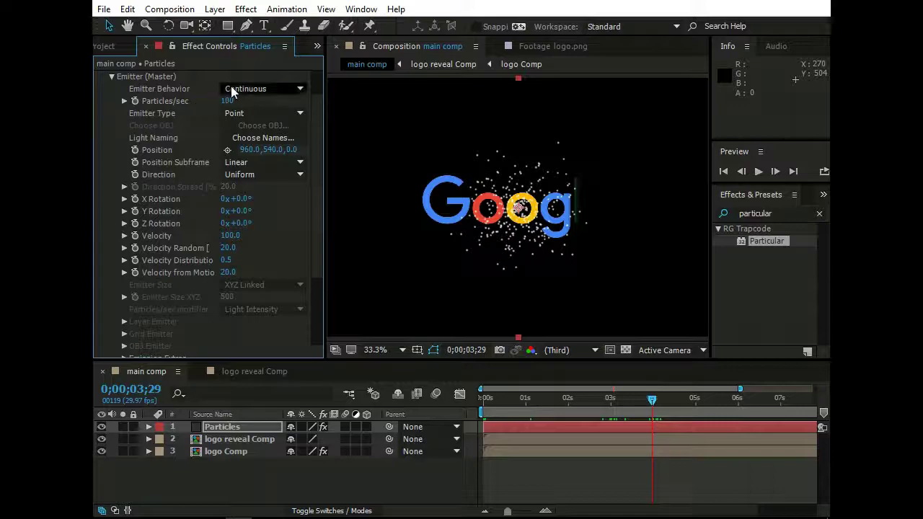
click(274, 90)
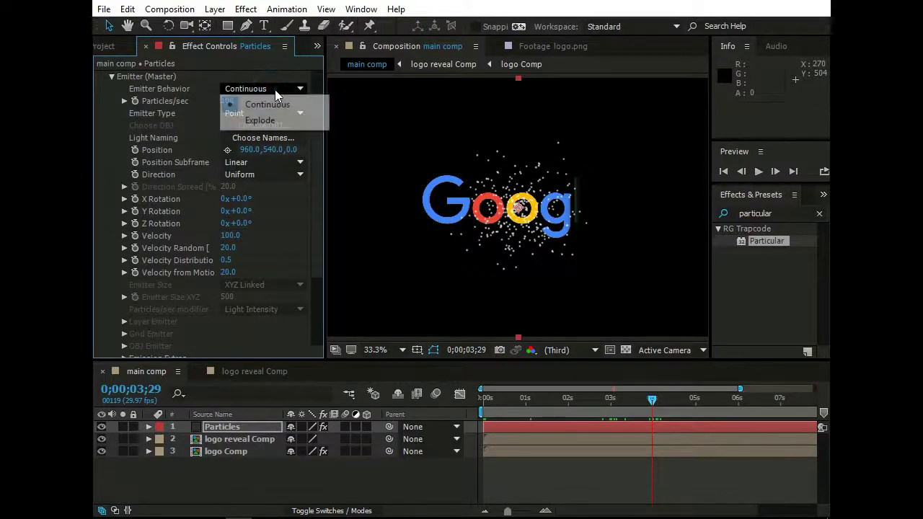
click(178, 101)
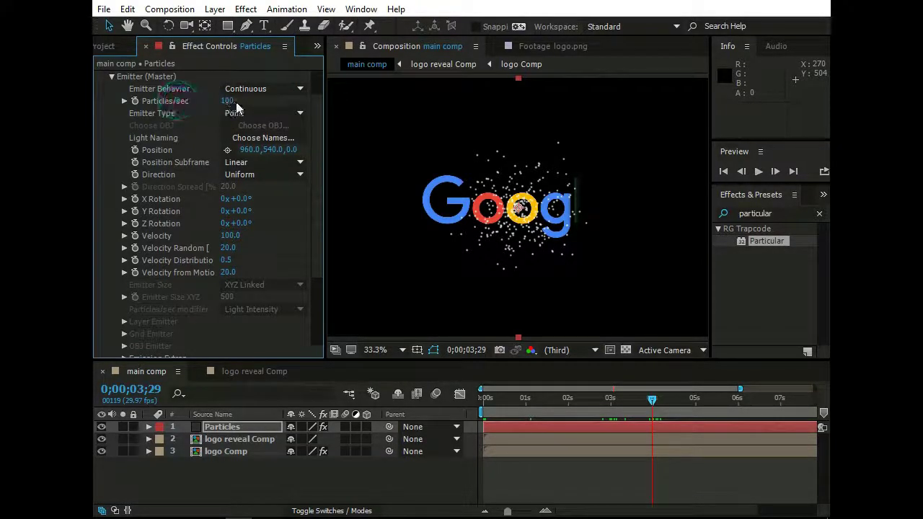
click(235, 102)
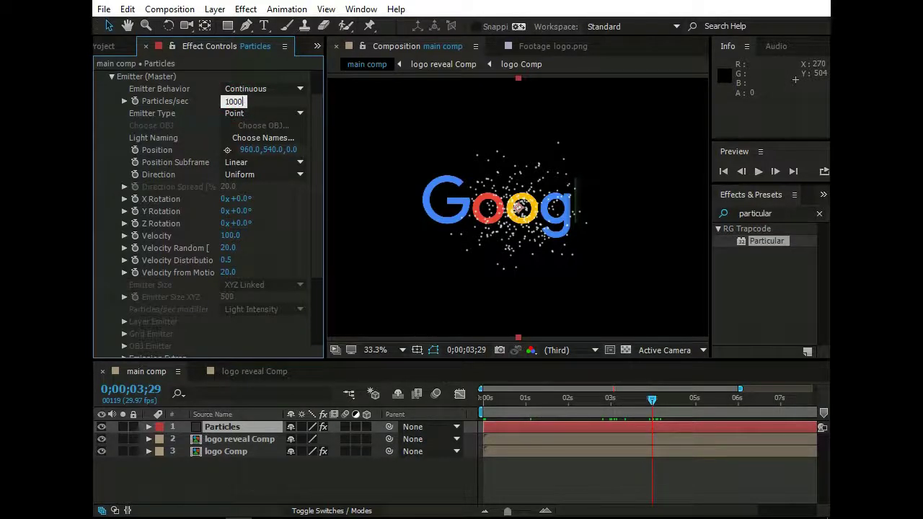
text(100000)
key(Return)
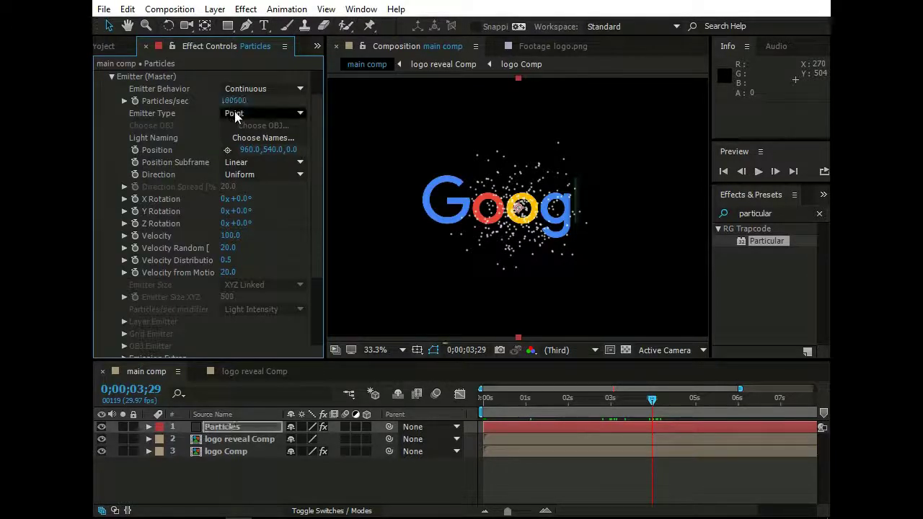
click(248, 113)
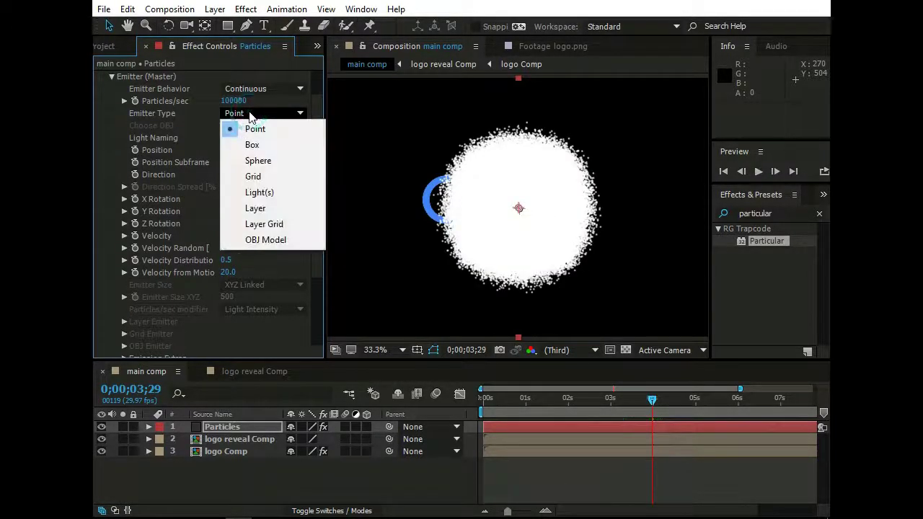
click(267, 211)
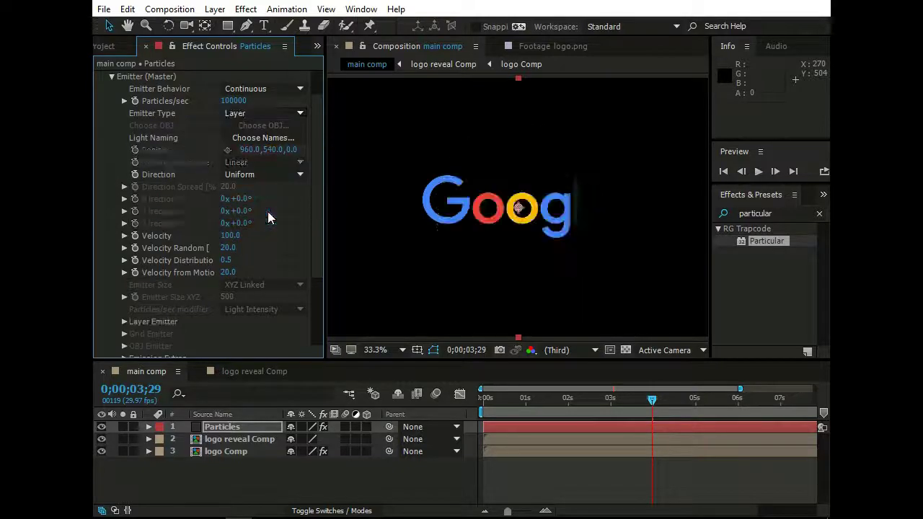
click(123, 322)
Make logo reveal Comp a 3D layer.
scroll(202, 274, down, 3)
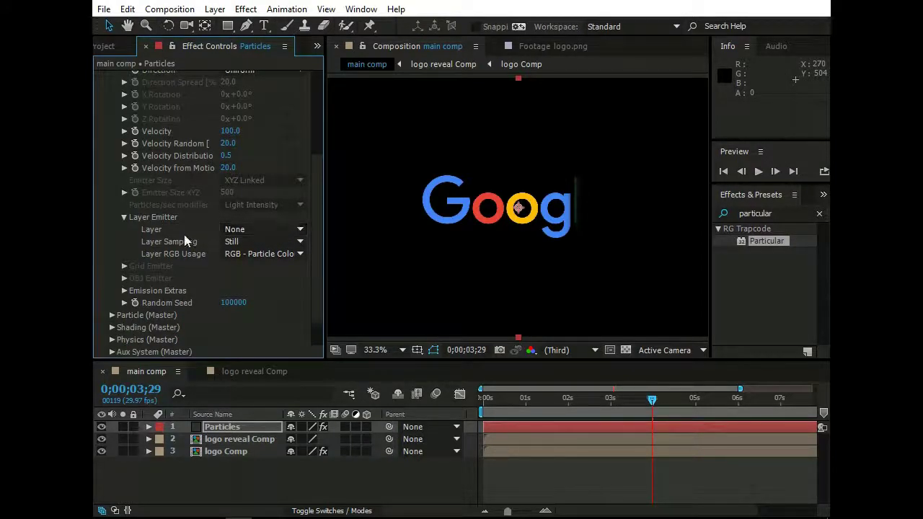
click(365, 439)
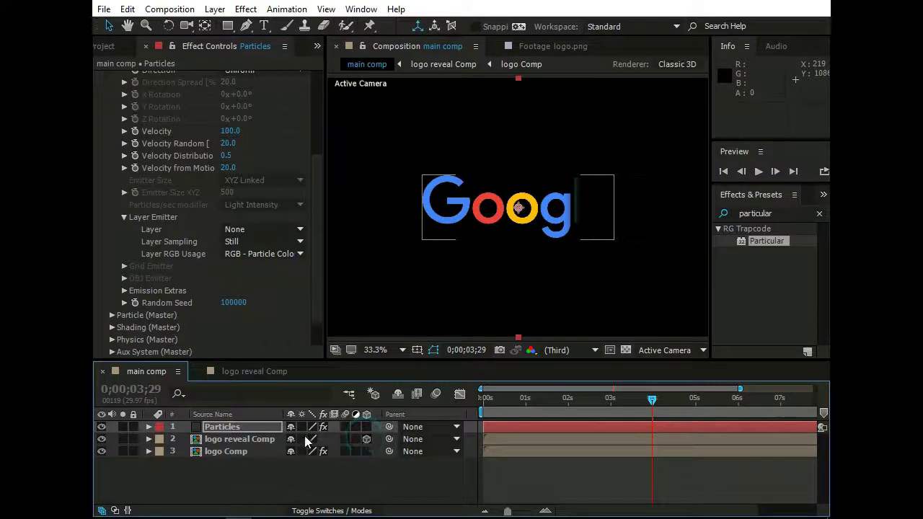
click(328, 511)
click(334, 509)
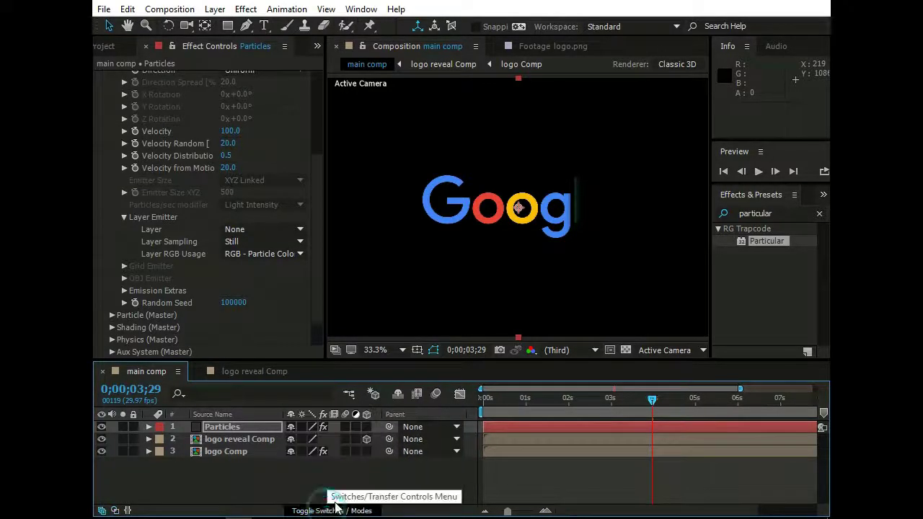
Set Particular's layer emitter to logo reveal Comp, sampled at Particle Birth Time.
click(292, 232)
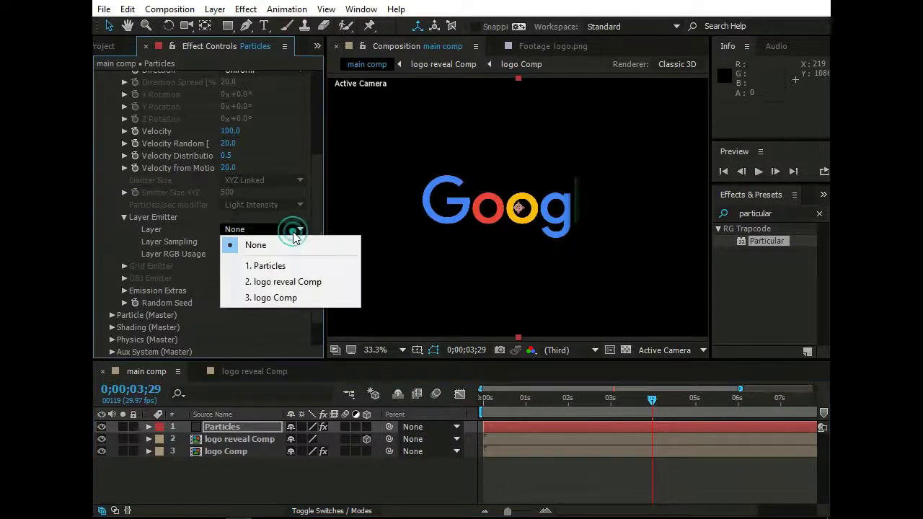
click(294, 283)
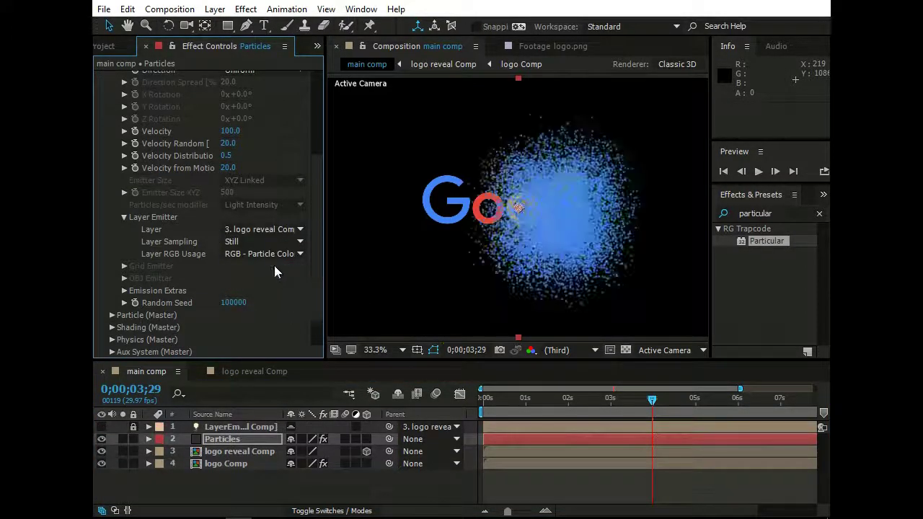
click(296, 243)
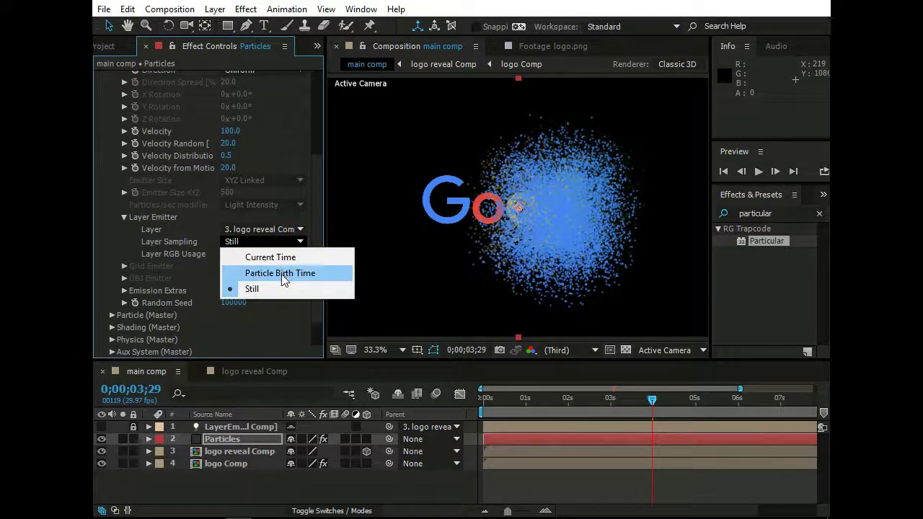
click(281, 274)
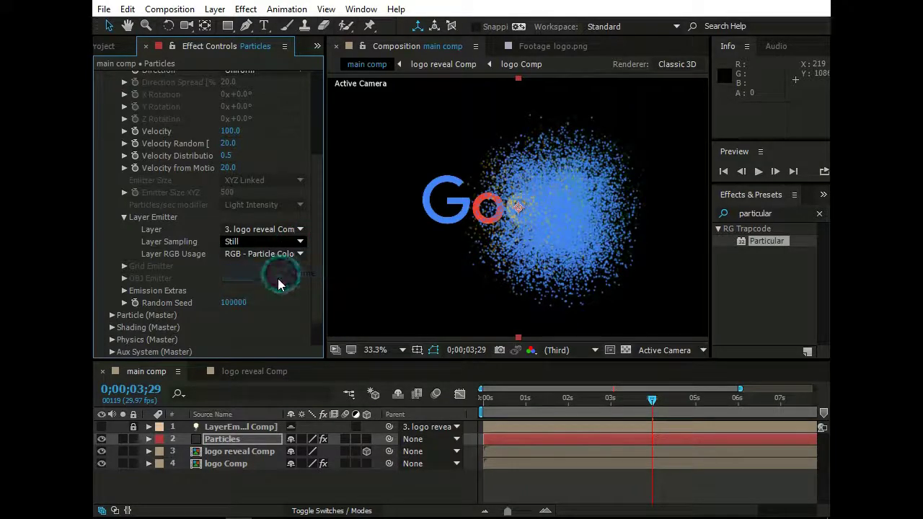
click(123, 218)
scroll(267, 253, up, 4)
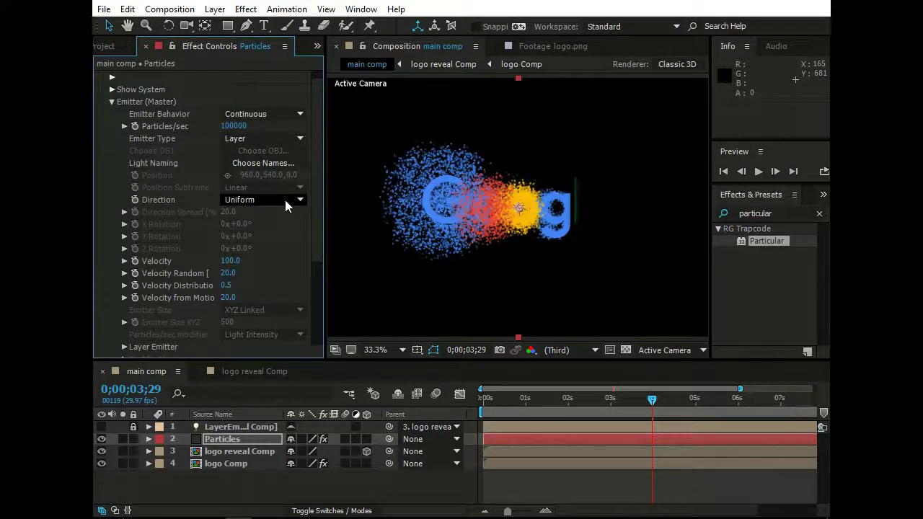
Set emitter direction to Outwards with Velocity 7 and Velocity Random 35%.
click(286, 206)
click(275, 287)
click(230, 262)
text(7)
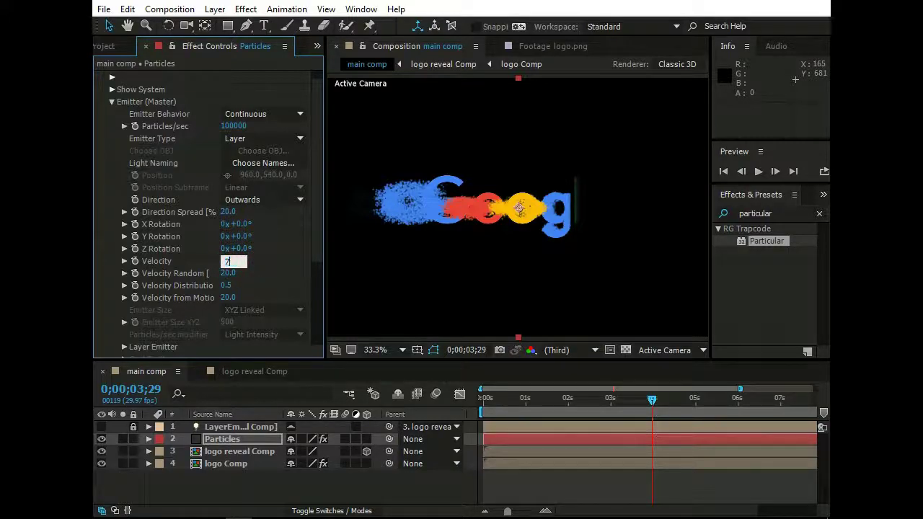
click(228, 273)
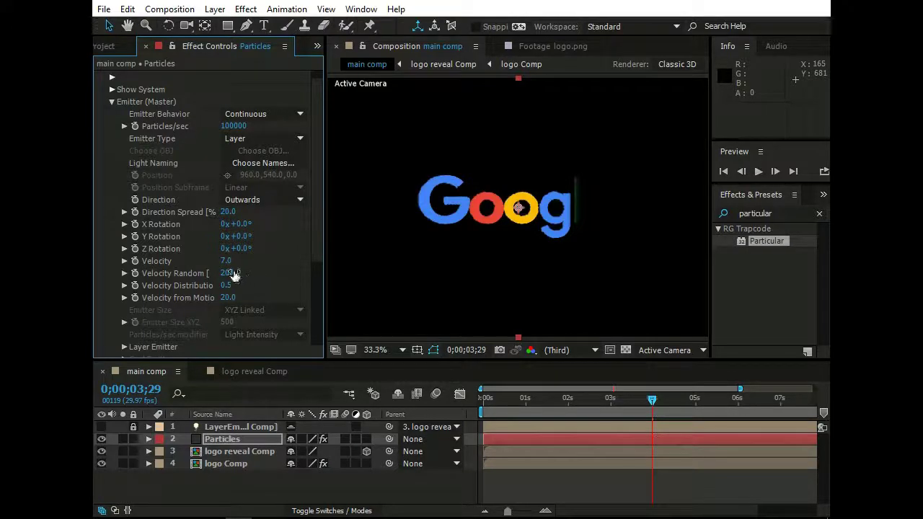
text(35)
key(Return)
drag(227, 302, 229, 304)
Rotate the emitter to X Rotation 45° and Y Rotation 340°.
click(245, 224)
text(45)
click(245, 236)
text(340)
key(Return)
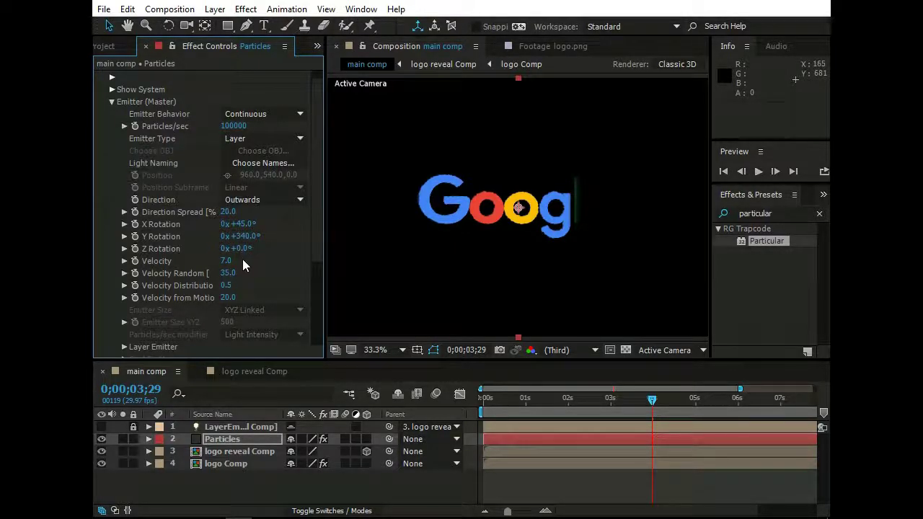
Give particles a Life of 1 second with 100% Life Random.
click(111, 101)
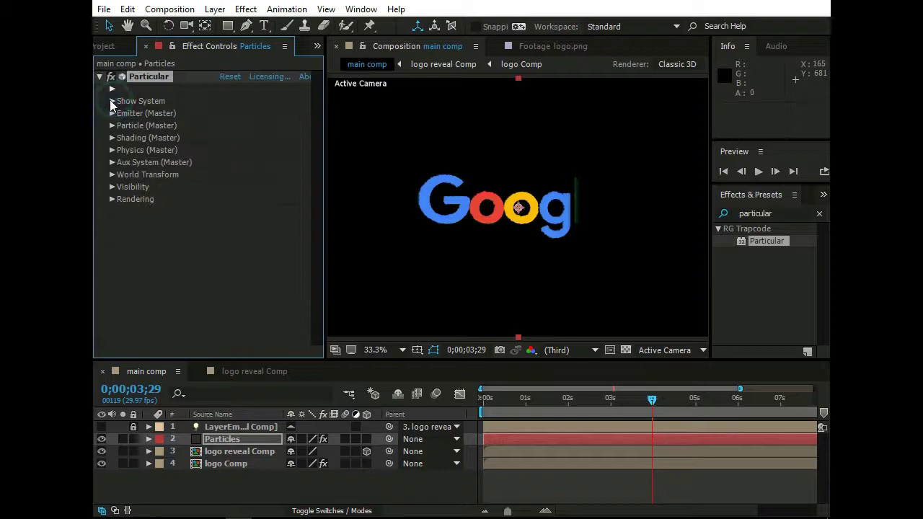
click(113, 126)
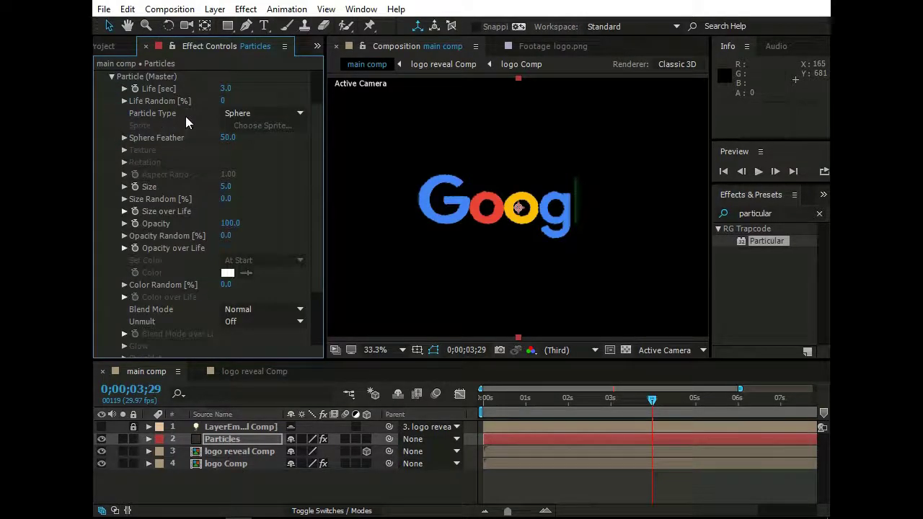
click(229, 89)
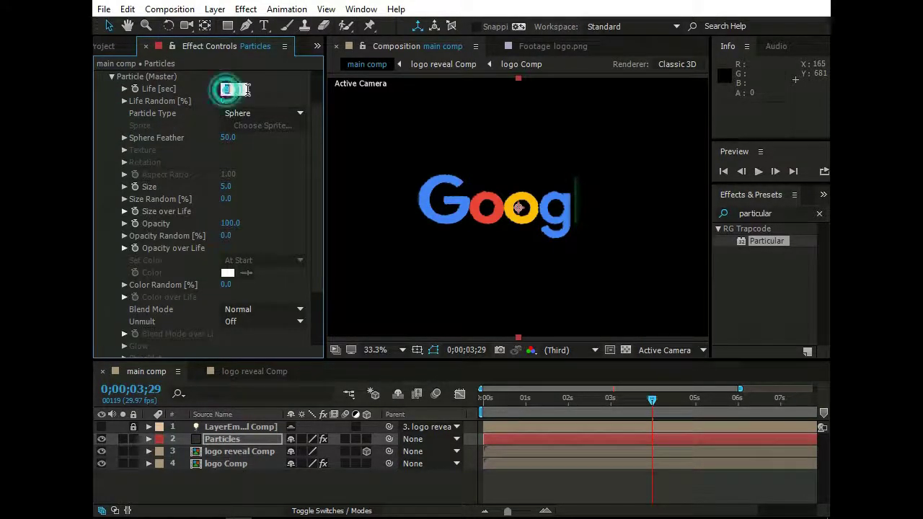
text(1)
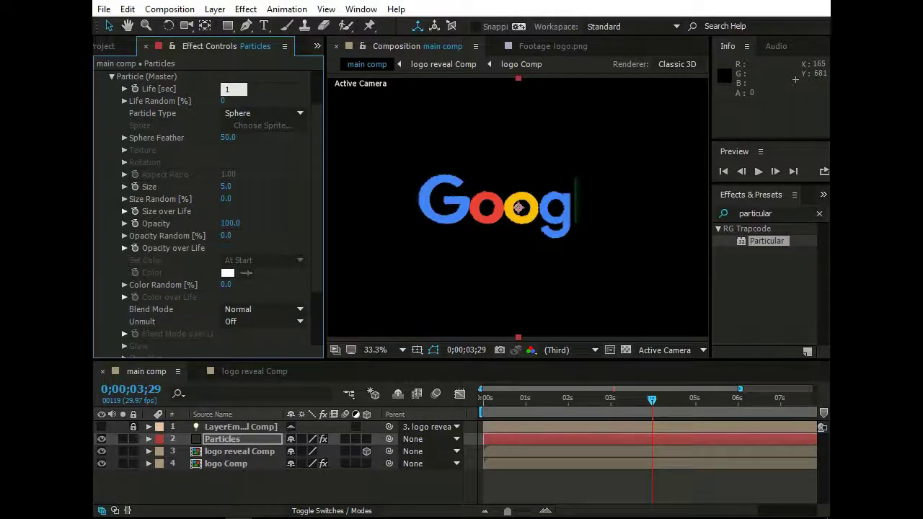
key(Return)
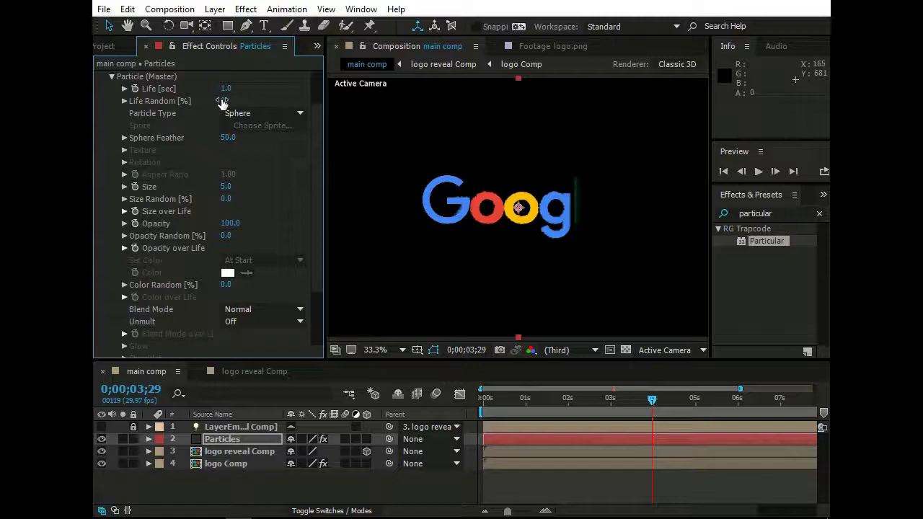
drag(222, 101, 367, 114)
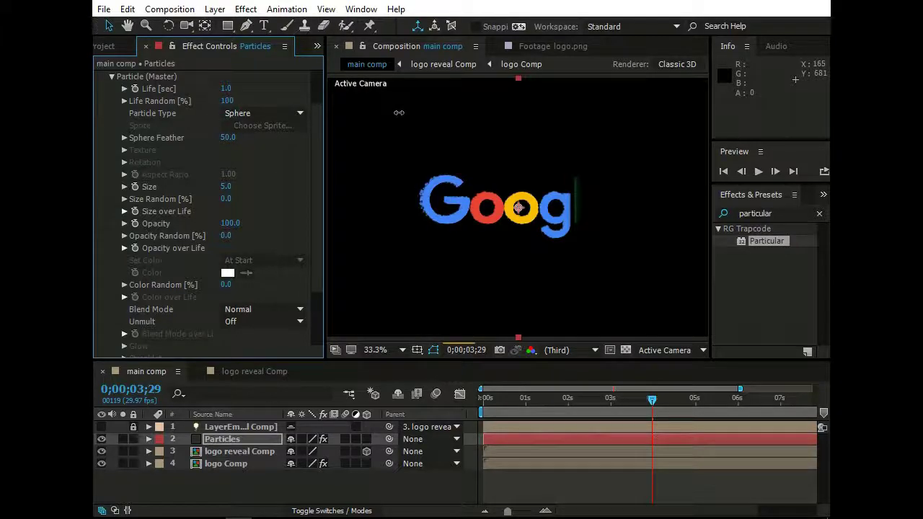
Set Sphere Feather to 0 and particle Size to 1.
click(223, 138)
click(109, 155)
click(225, 186)
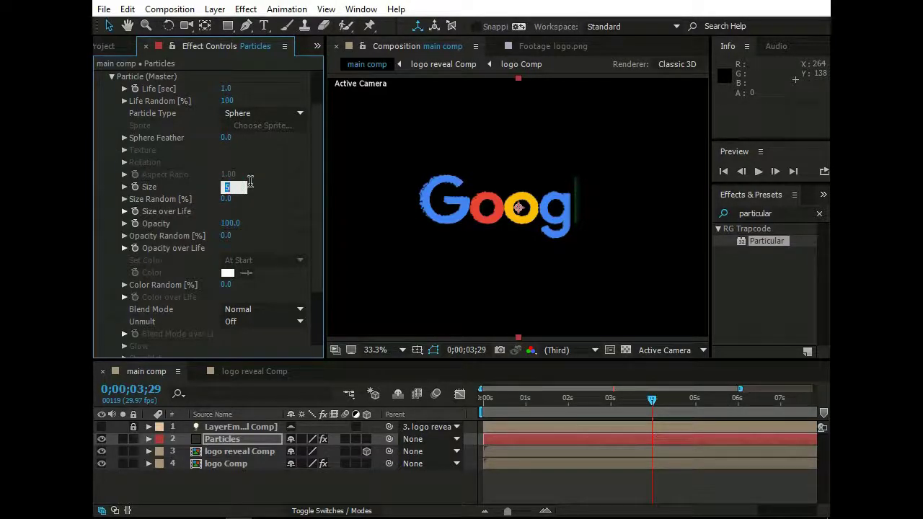
text(1)
key(Return)
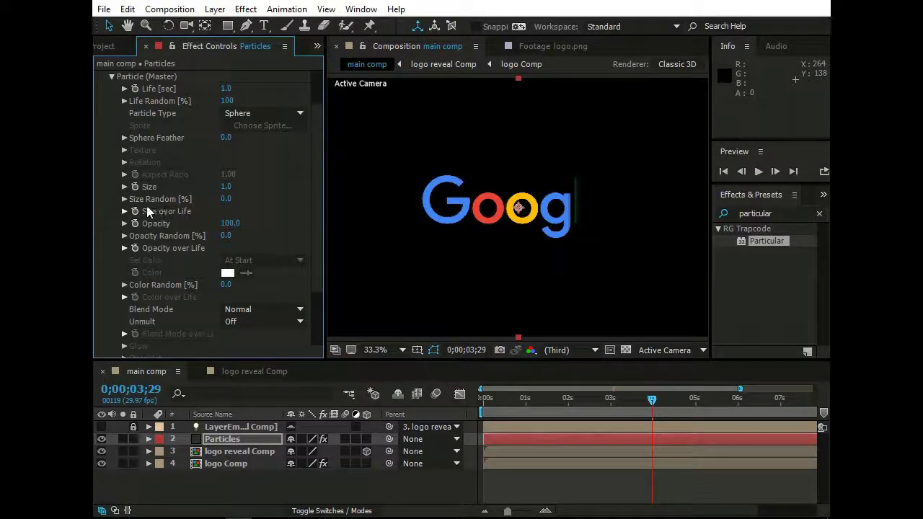
Set Size Random to 35% and Opacity Random to 75%.
click(228, 199)
text(35)
click(227, 236)
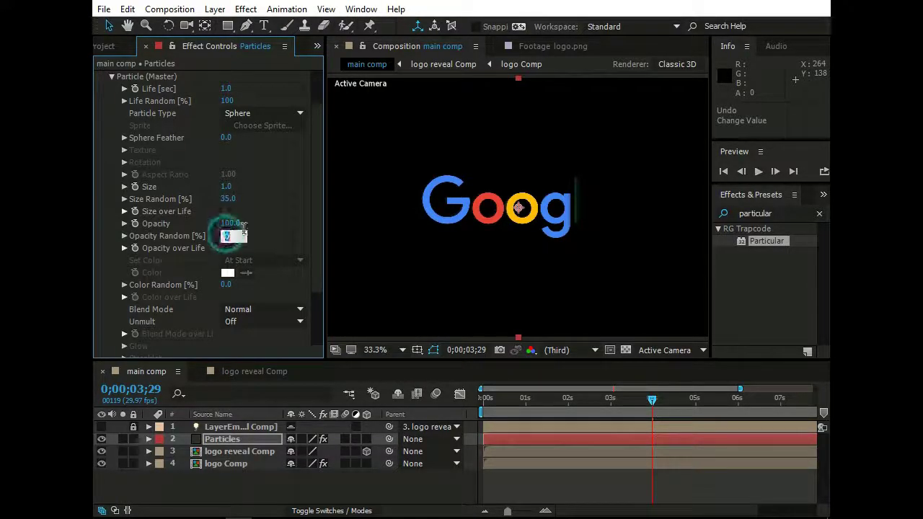
text(75.)
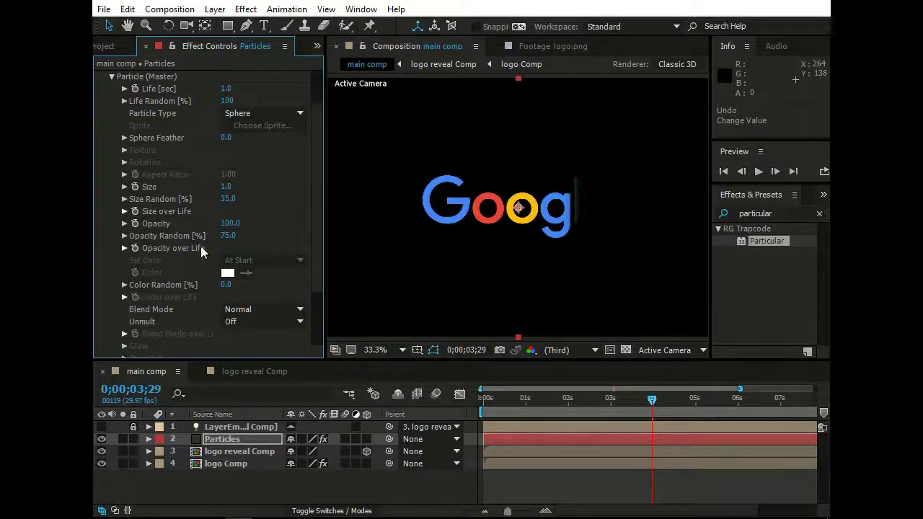
scroll(201, 246, down, 1)
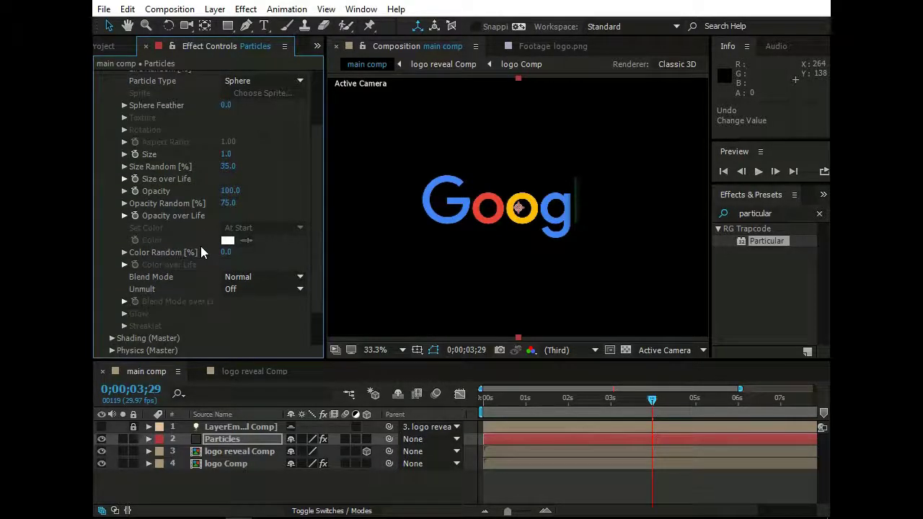
scroll(202, 252, up, 1)
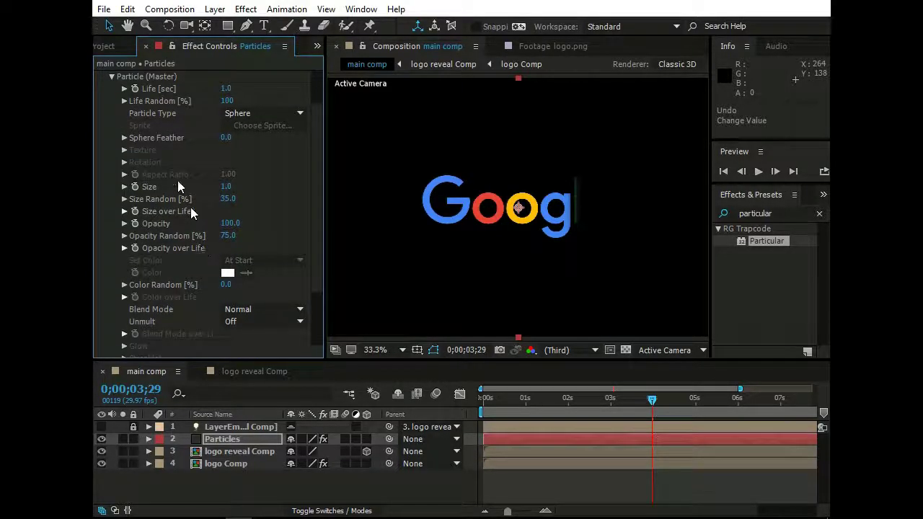
Set particle Gravity to -500 and Air Resistance to 3.
click(113, 76)
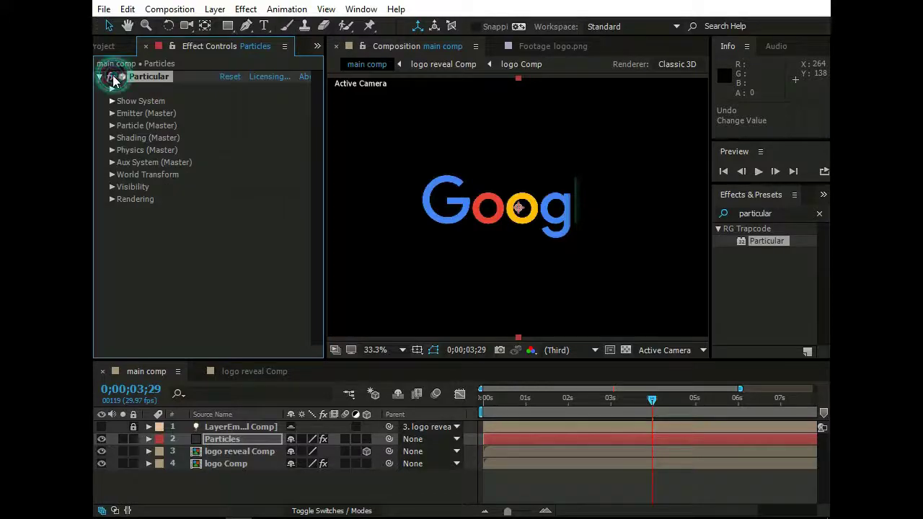
click(111, 151)
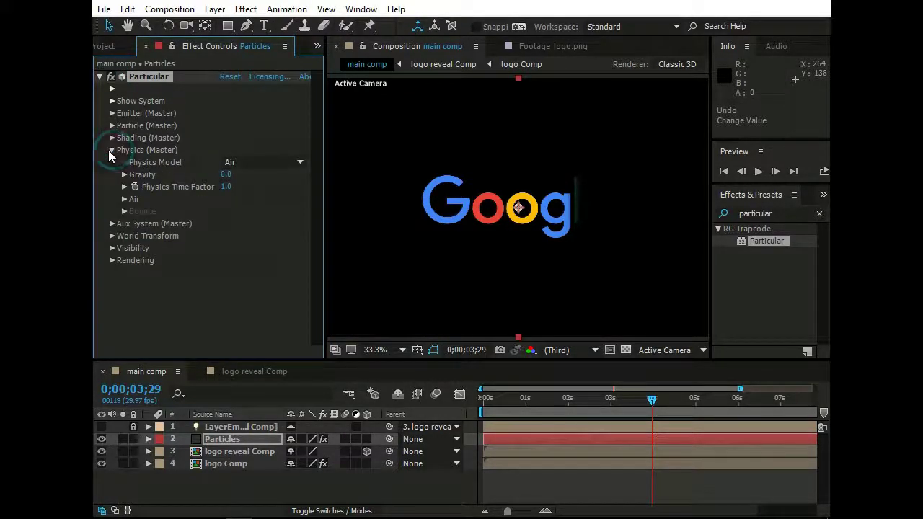
click(226, 175)
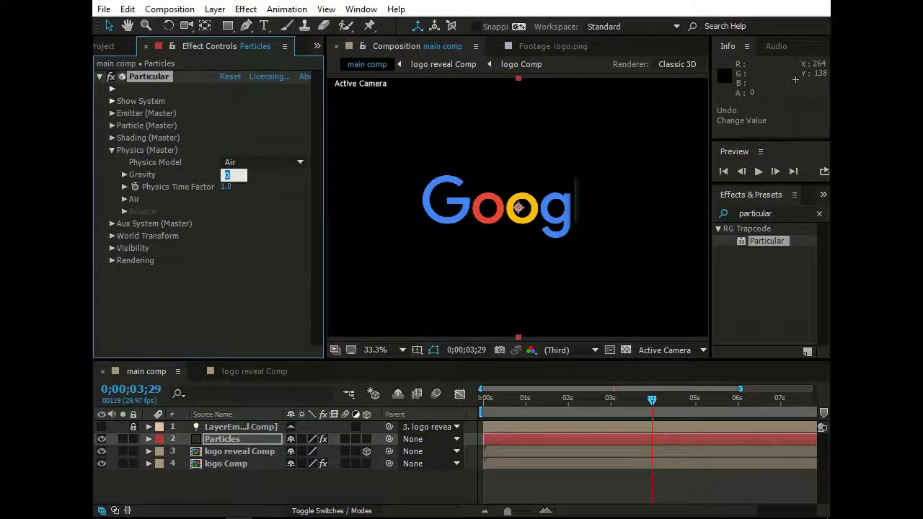
text(-500)
key(Return)
click(124, 199)
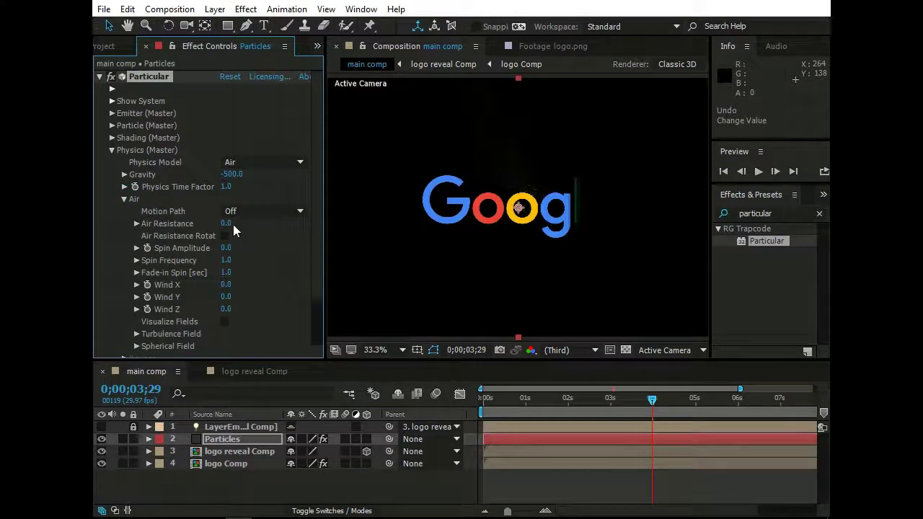
click(232, 224)
text(3.)
key(Return)
Set the wind to X -150, Y 90 and Z 25.
click(228, 286)
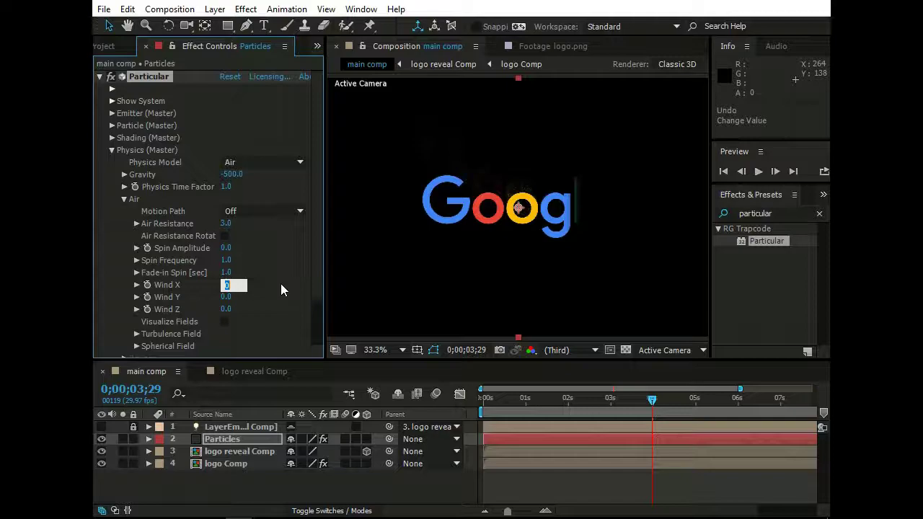
text(-150)
key(Return)
click(226, 297)
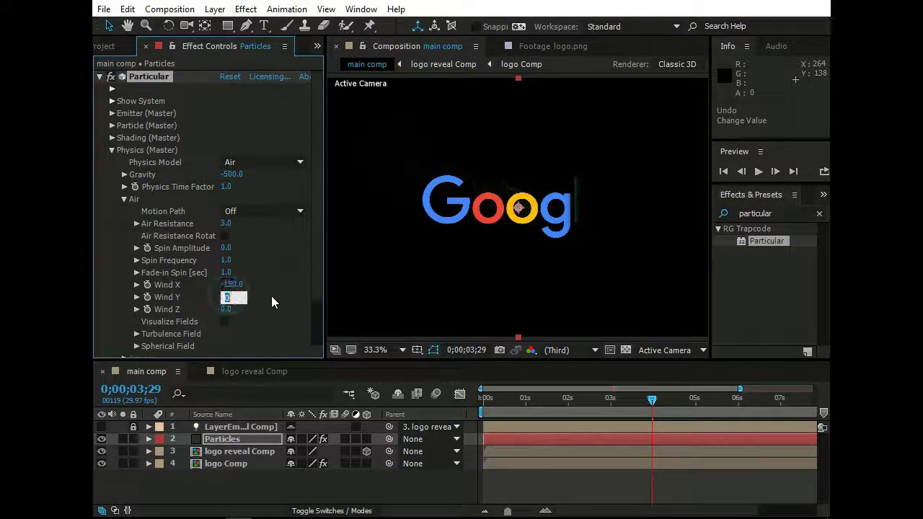
text(90)
click(227, 309)
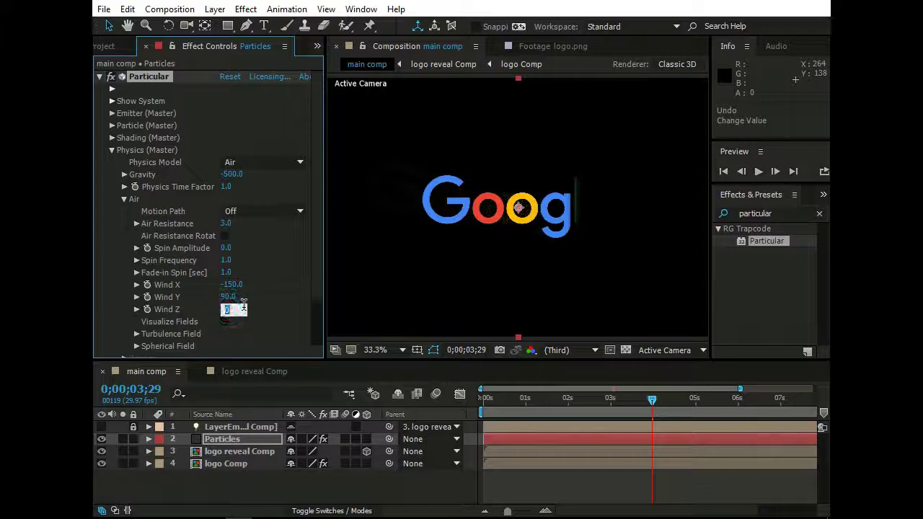
text(25.)
Set Turbulence Field Affect Size 15, Affect Position 450 and Fade-in Time 0.1.
scroll(238, 303, down, 2)
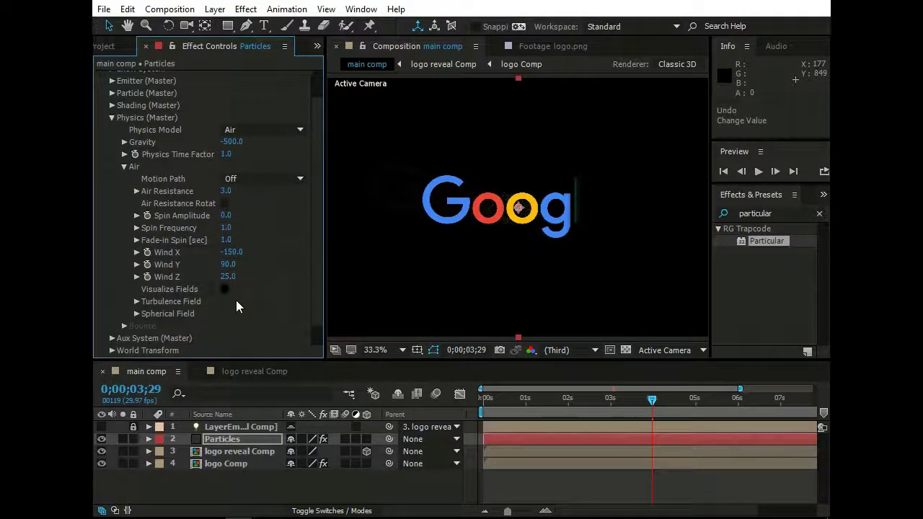
click(136, 301)
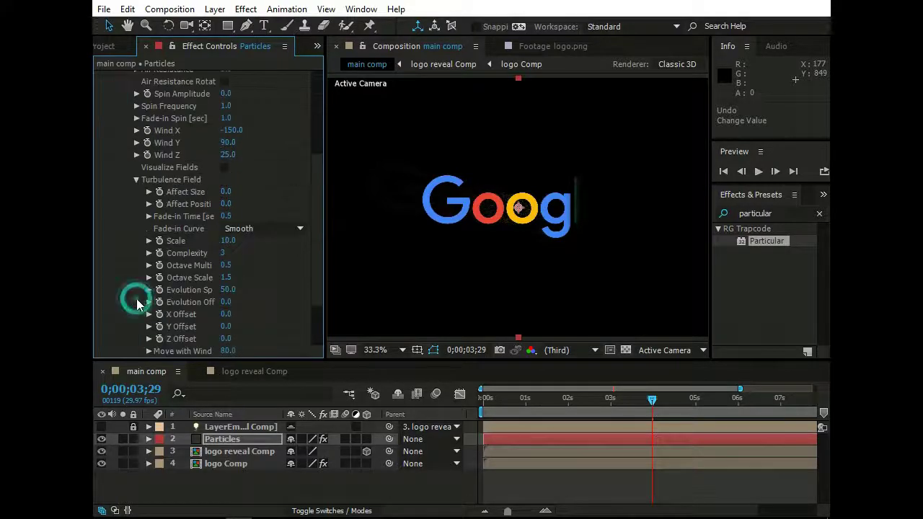
click(226, 192)
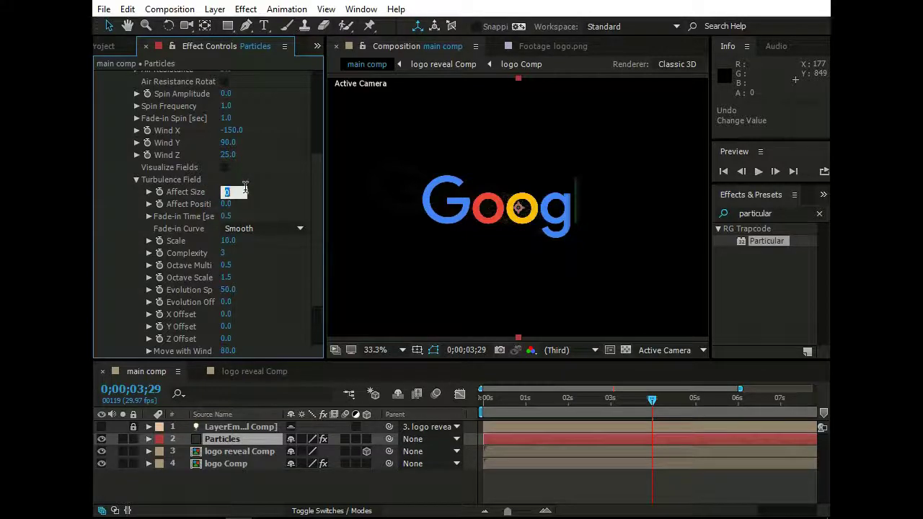
text(15)
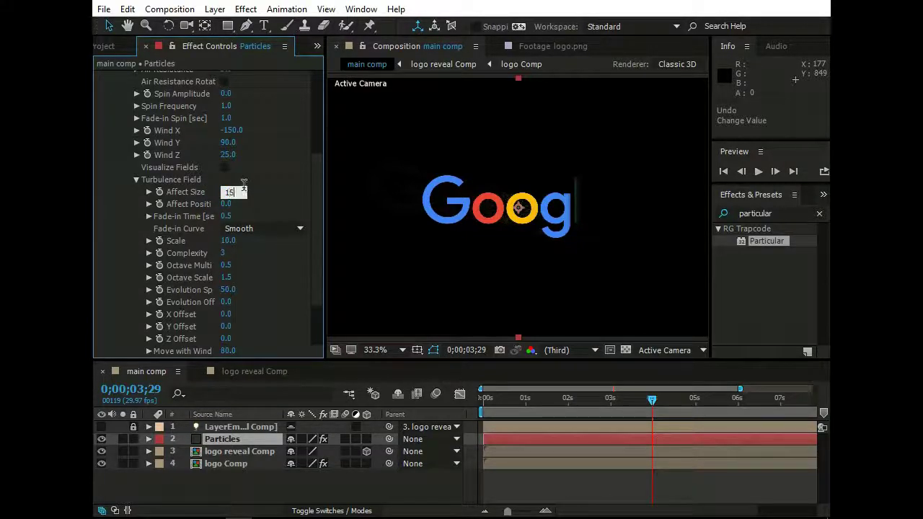
key(Return)
click(230, 204)
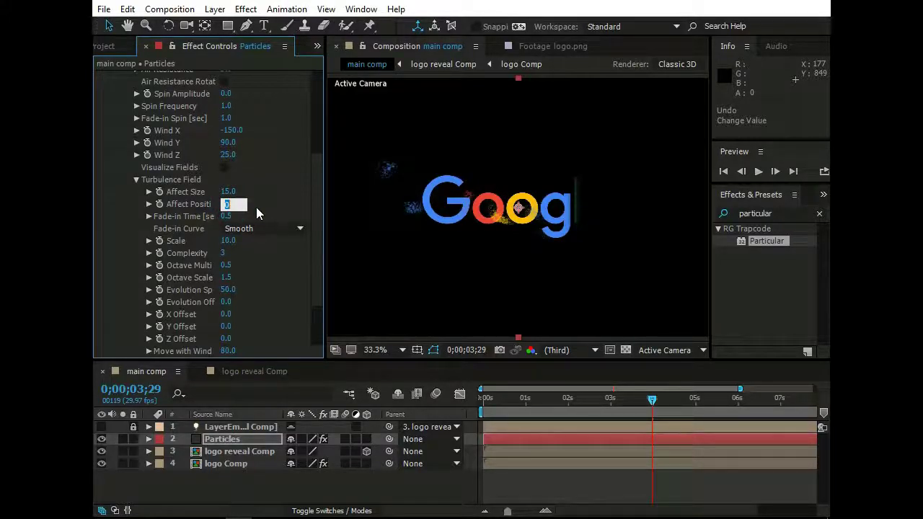
text(450)
key(Return)
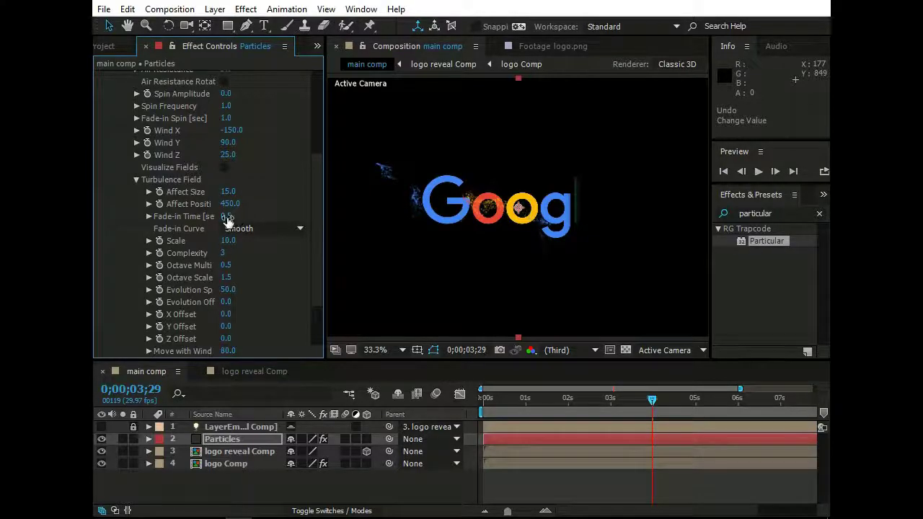
drag(227, 219, 202, 223)
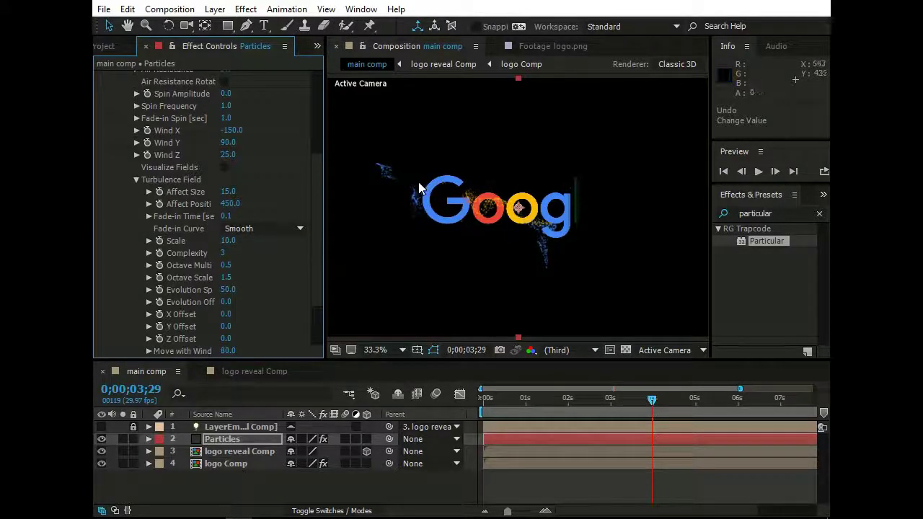
Make the Aux System emit continuously at 100 particles per second.
scroll(133, 108, up, 1)
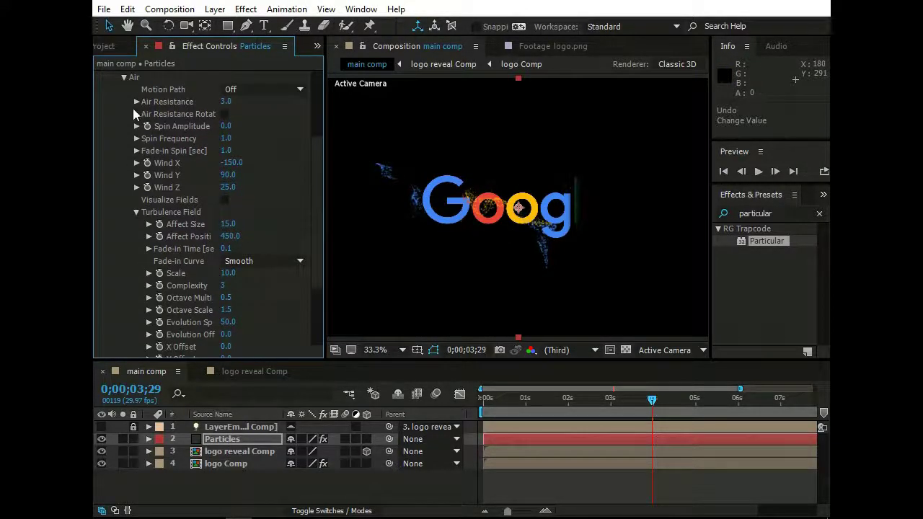
click(126, 78)
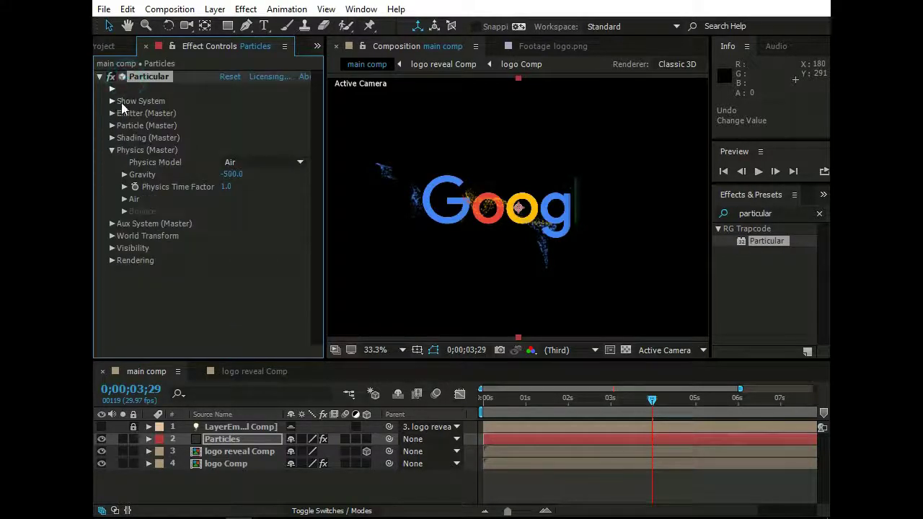
click(112, 148)
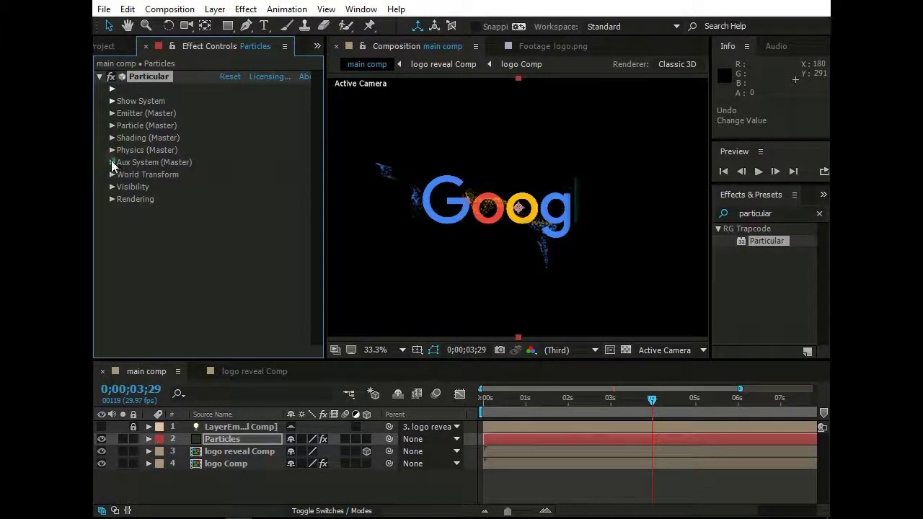
click(112, 162)
click(265, 88)
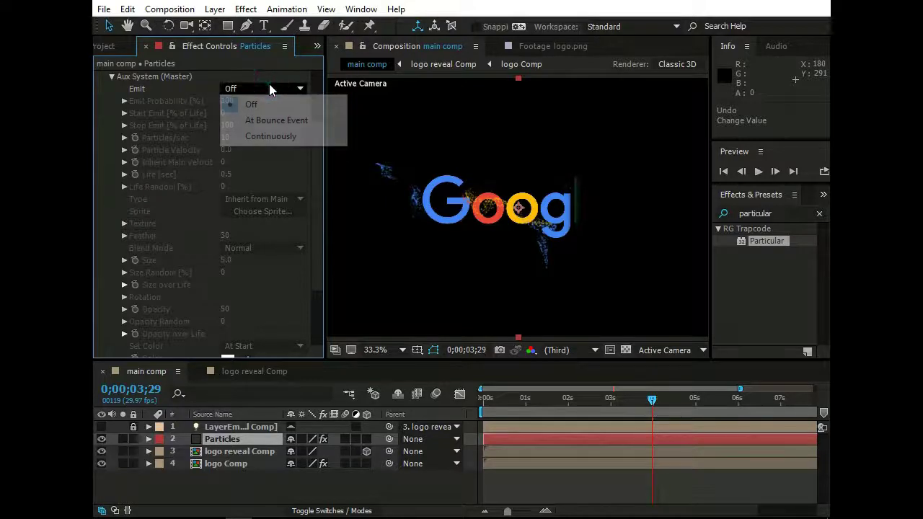
click(270, 136)
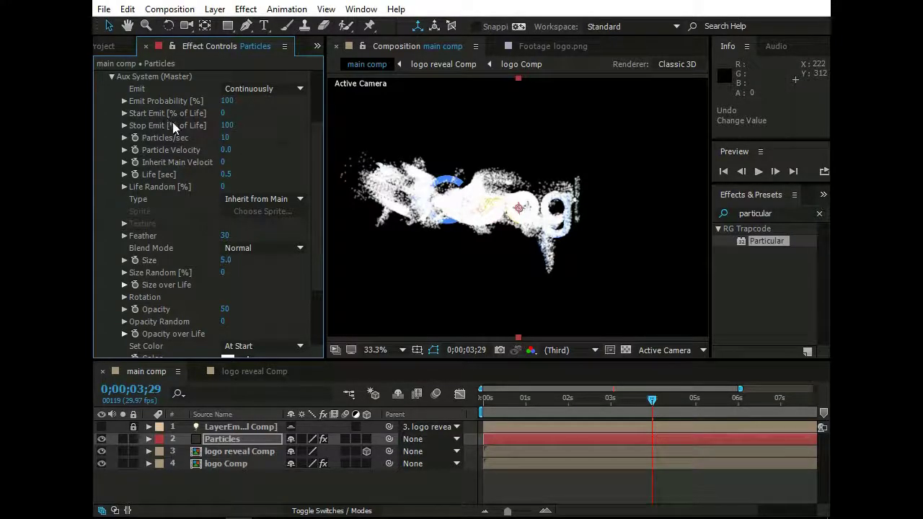
click(229, 138)
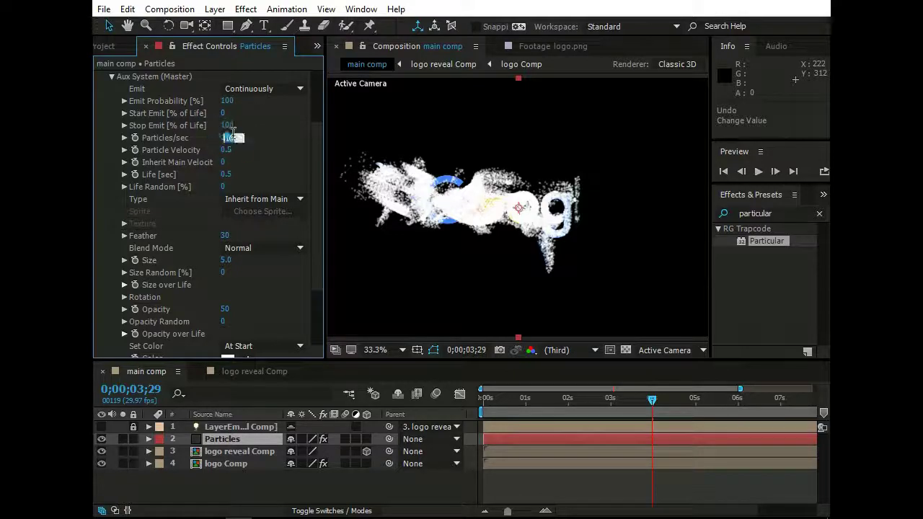
text(100)
key(Return)
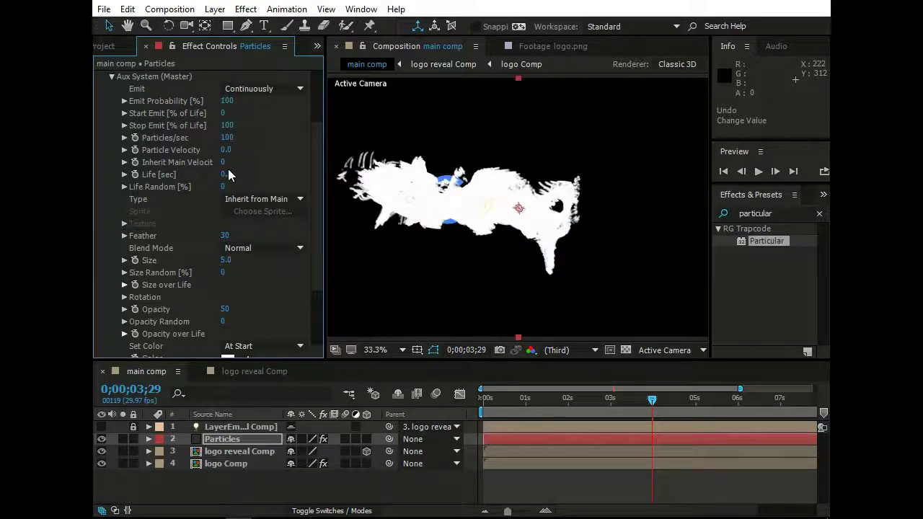
Give auxiliary particles Screen blend mode and Color From Main 100.
click(246, 250)
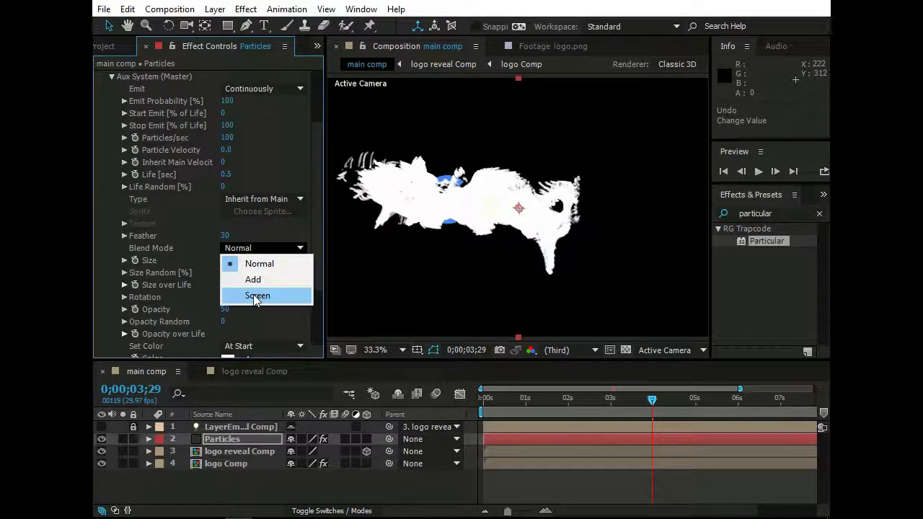
click(253, 296)
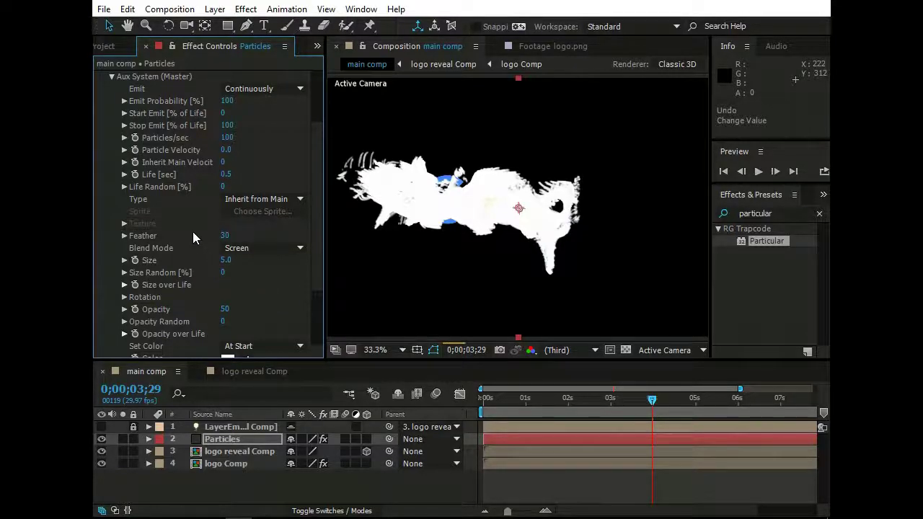
scroll(216, 267, down, 3)
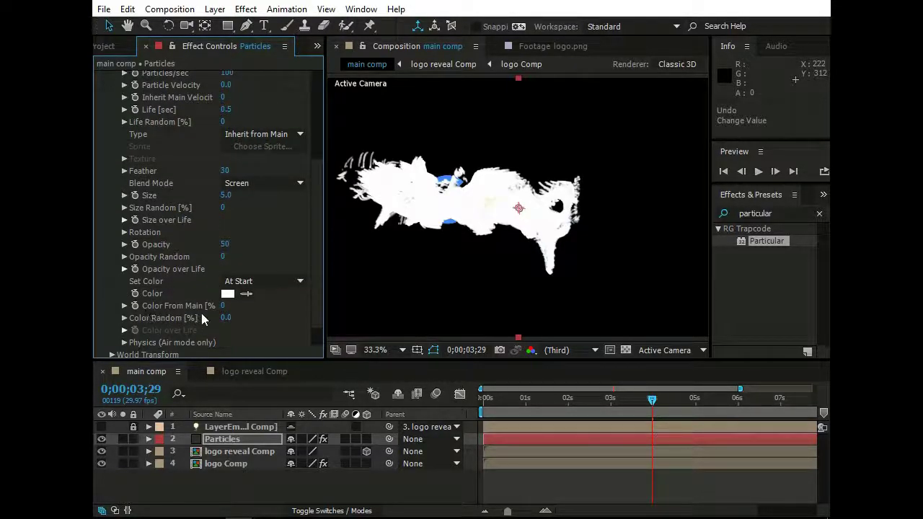
click(220, 305)
drag(285, 310, 319, 309)
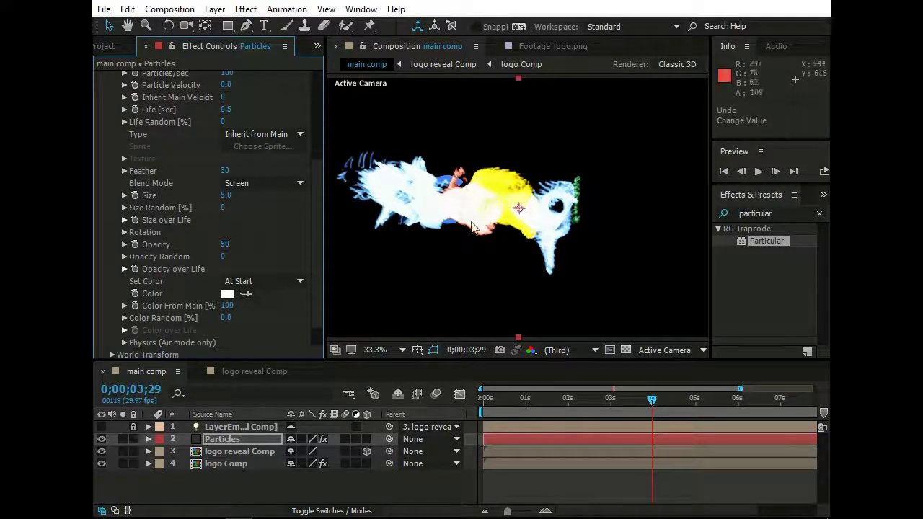
Set the auxiliary particle size to 1.0.
click(226, 196)
text(1)
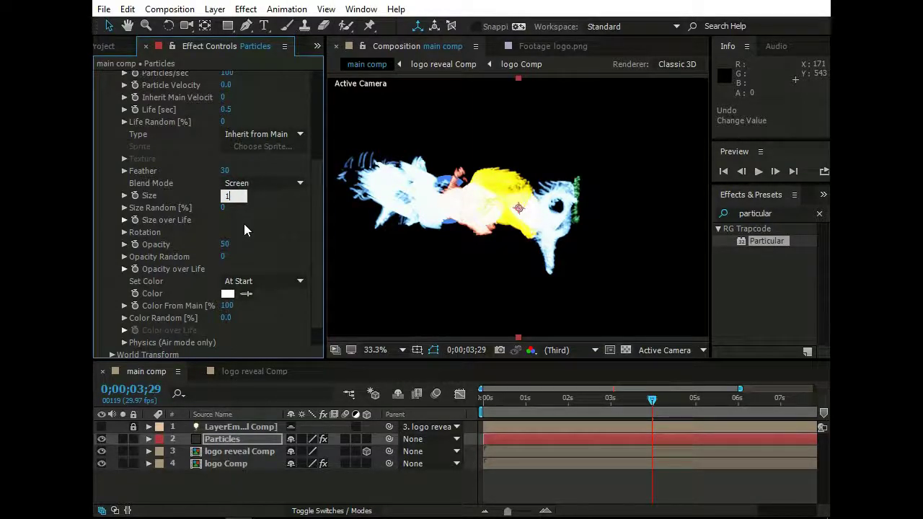
key(Return)
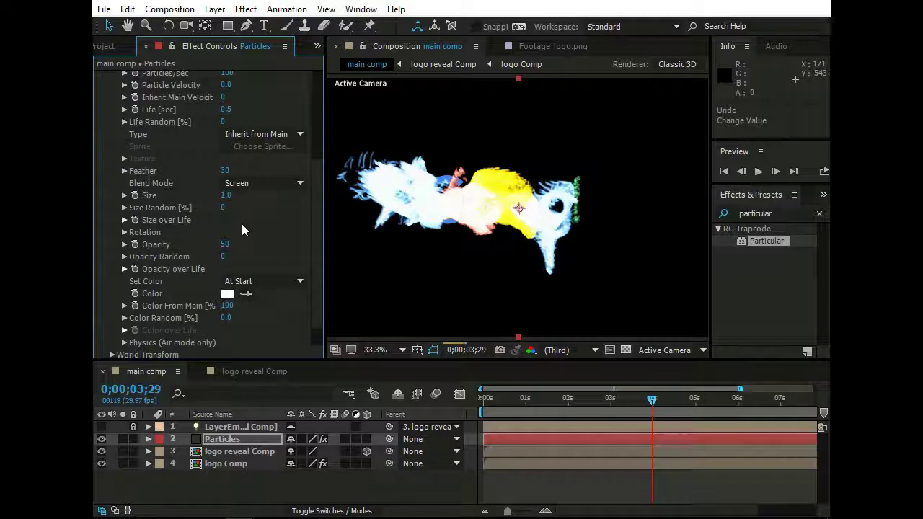
scroll(180, 194, up, 4)
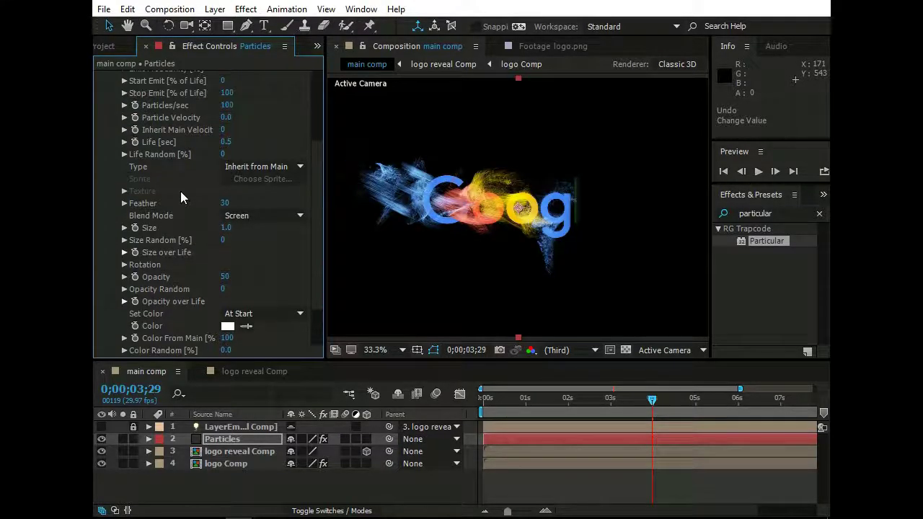
scroll(181, 191, up, 1)
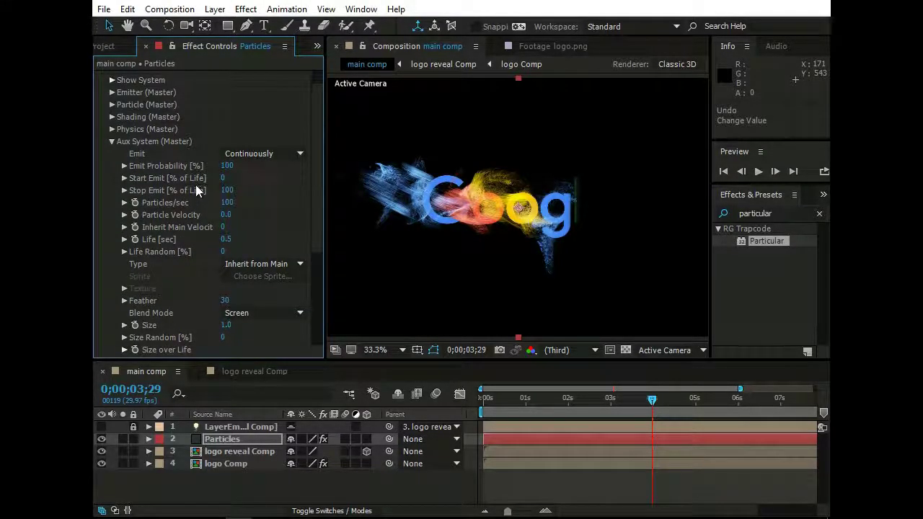
scroll(155, 227, down, 5)
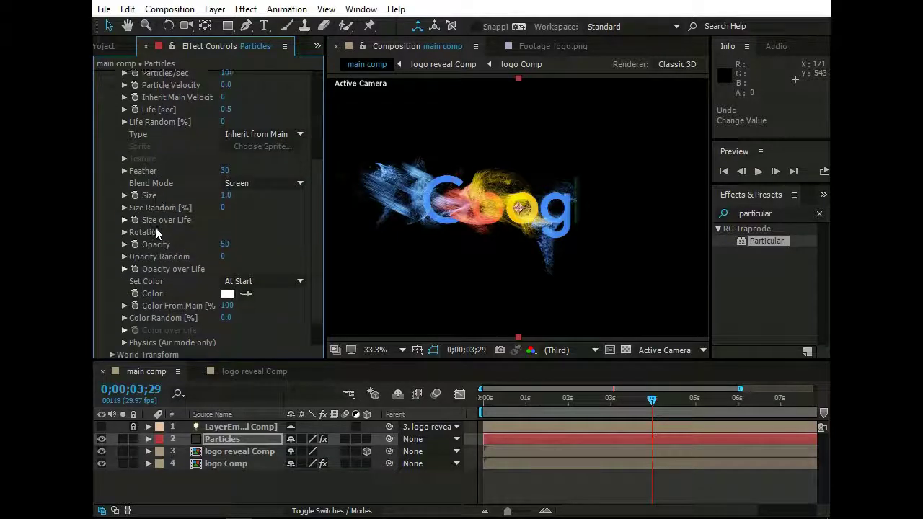
scroll(155, 228, up, 3)
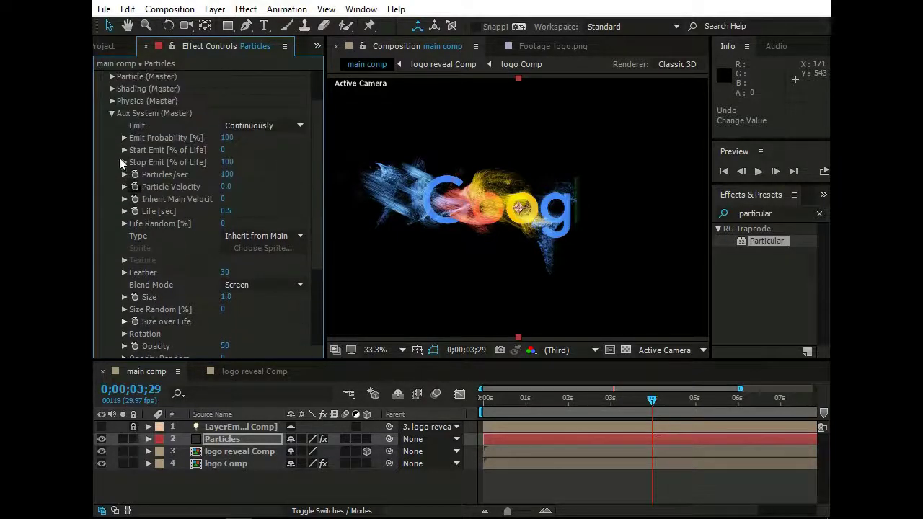
click(112, 114)
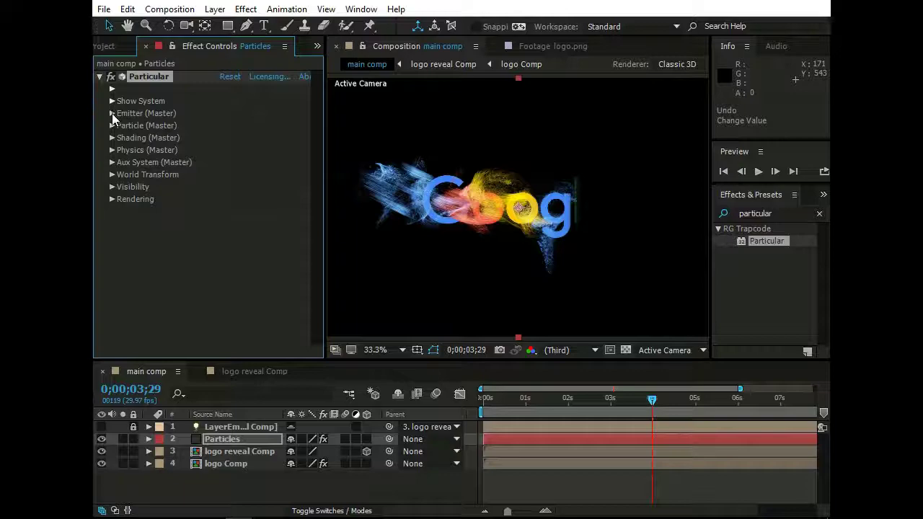
Switch Particular's Rendering Motion Blur to On instead of following comp settings.
click(112, 199)
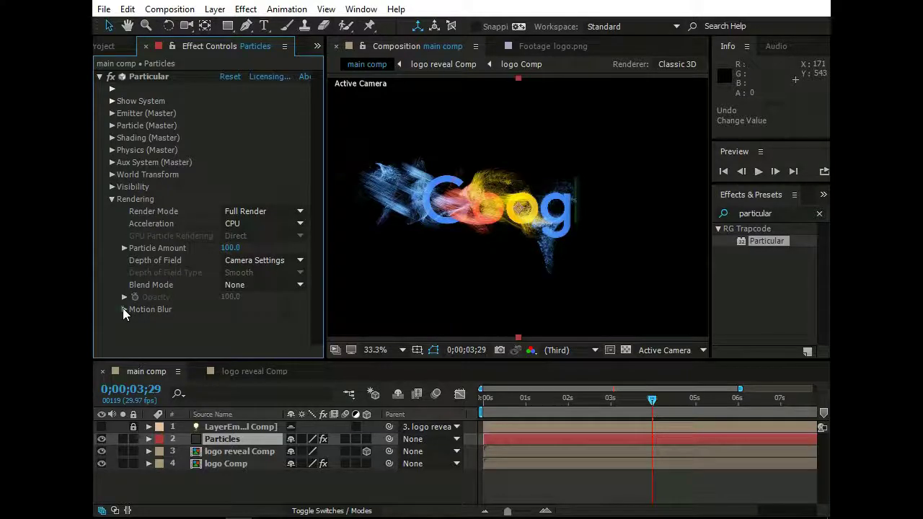
click(124, 309)
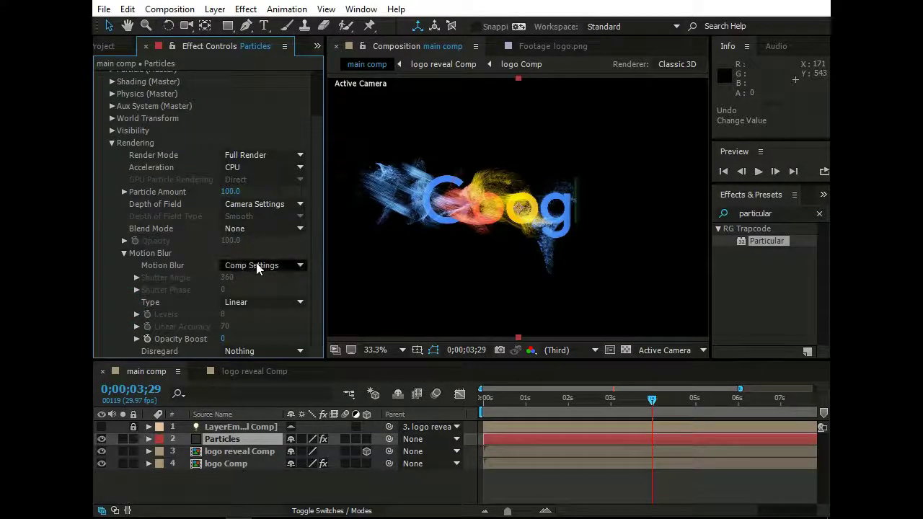
click(254, 265)
click(252, 315)
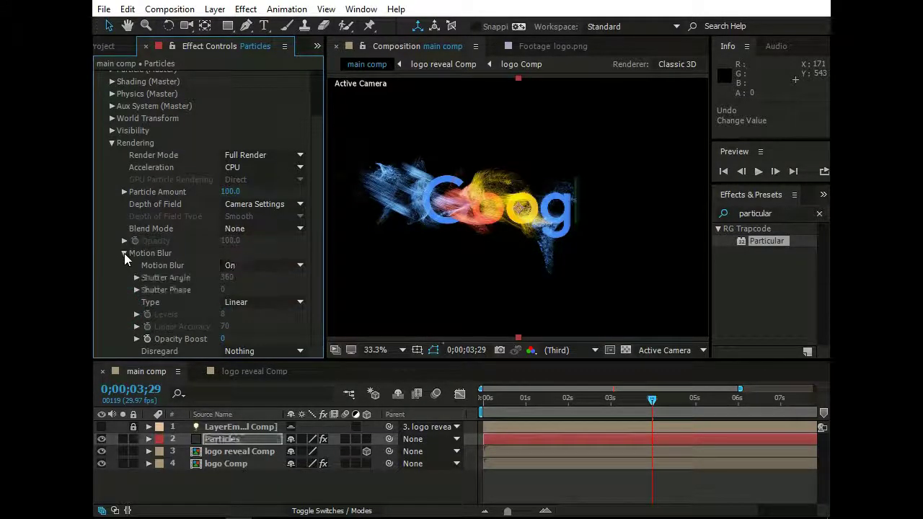
click(124, 254)
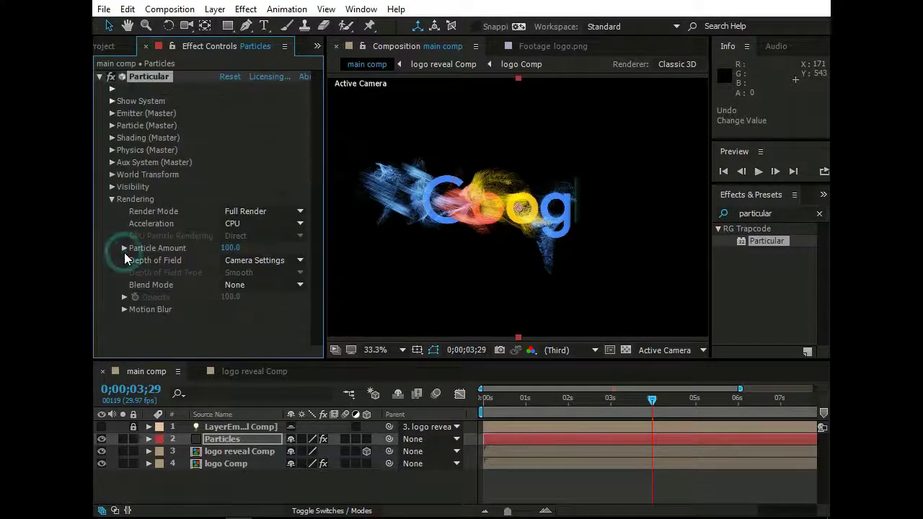
Hide the logo reveal Comp layer, rewind to 0;00;00;00 and play the preview.
click(112, 198)
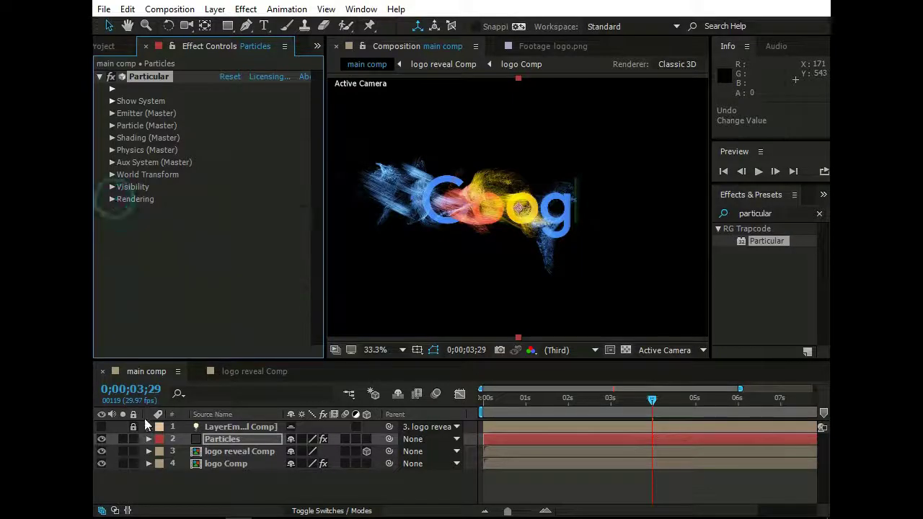
click(101, 451)
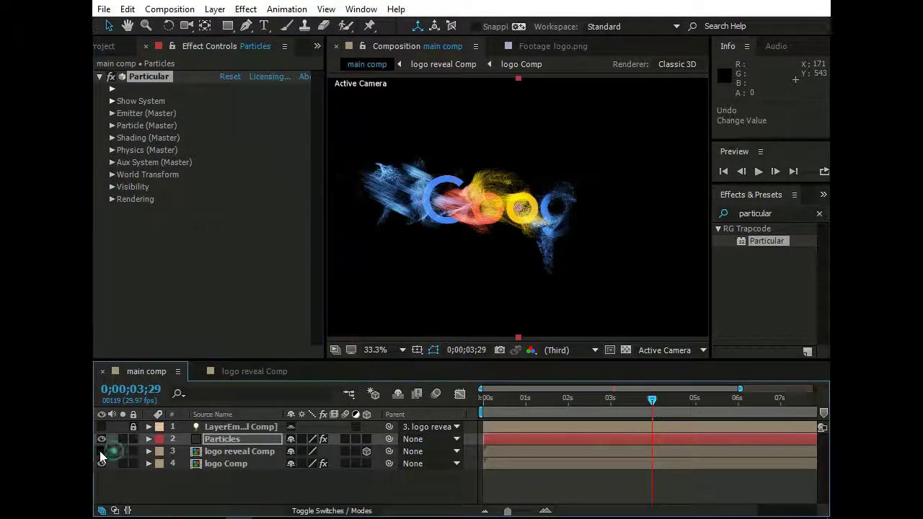
key(Home)
click(759, 171)
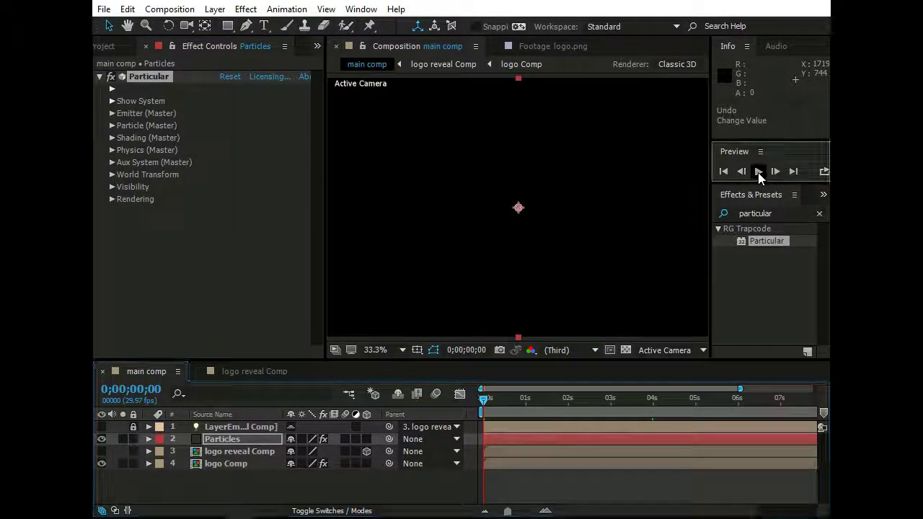